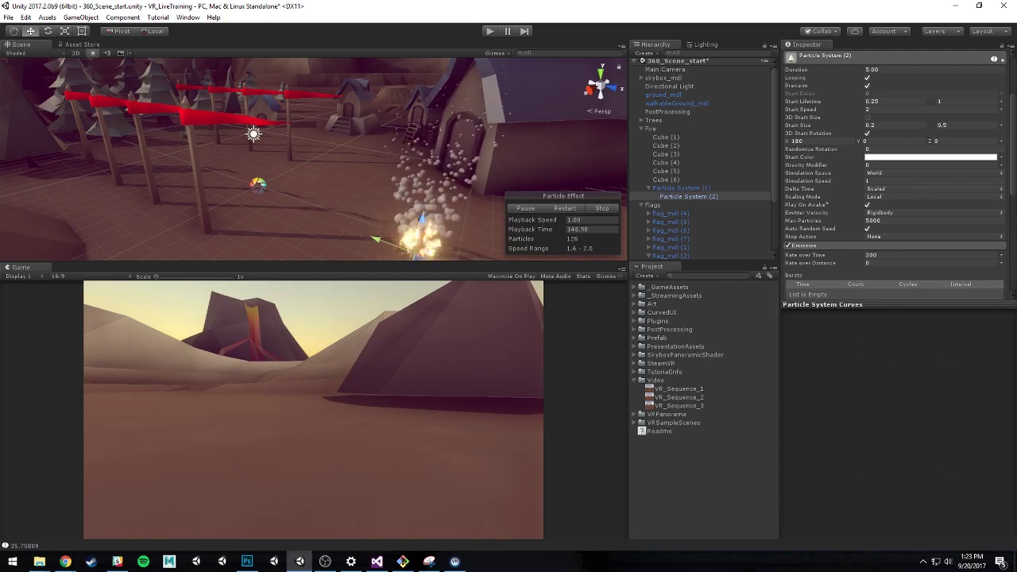
- Switch from Unity to the image viewer showing the VR comfort zone diagram
key(alt+Tab)
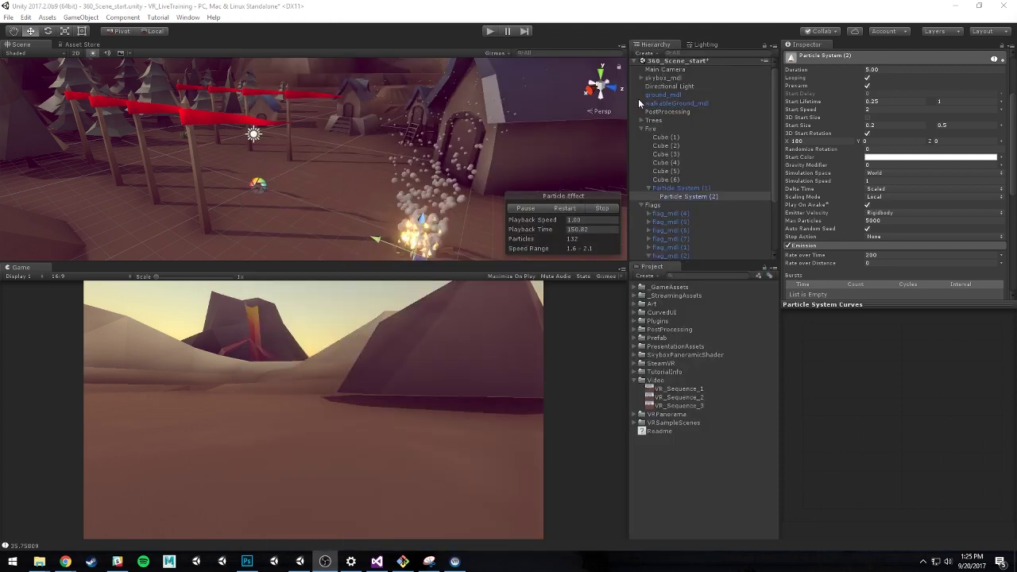
- Collapse the Fire, Flags and Houses groups in the Hierarchy
scroll(641, 84, up, 1)
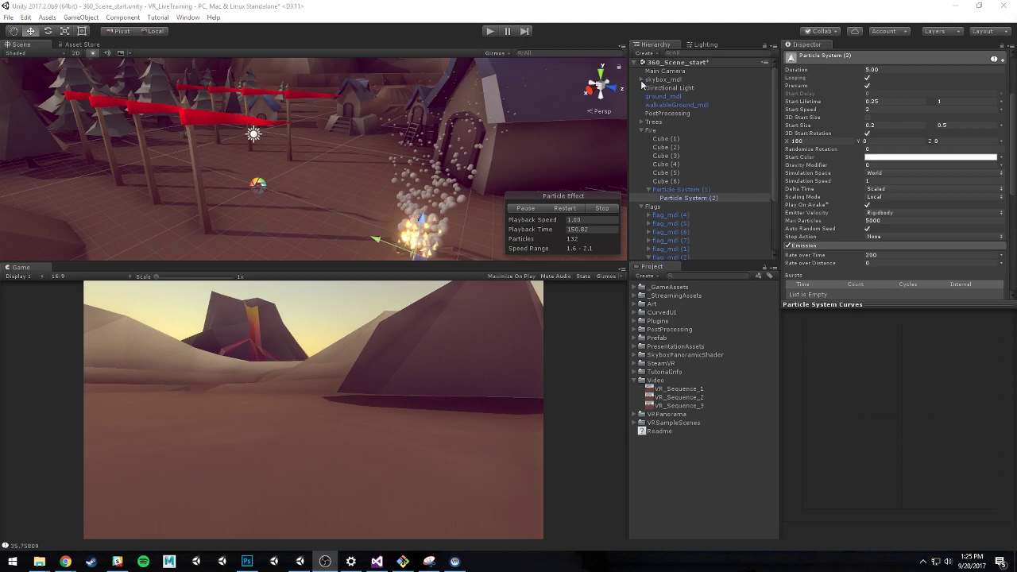
click(641, 131)
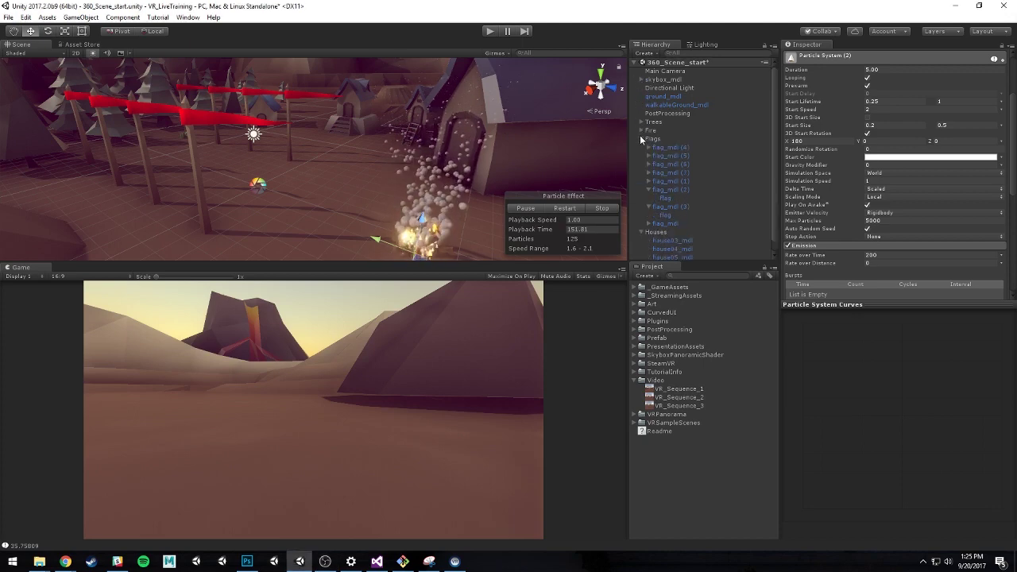
click(641, 138)
click(641, 147)
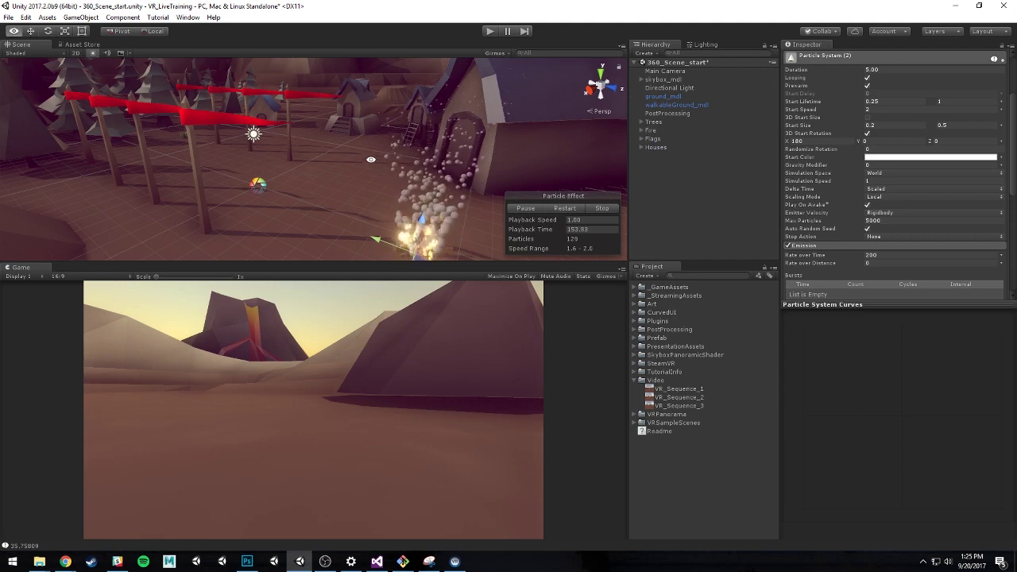
mouse_move(624, 148)
right_down()
mouse_move(655, 129)
mouse_move(612, 153)
right_up()
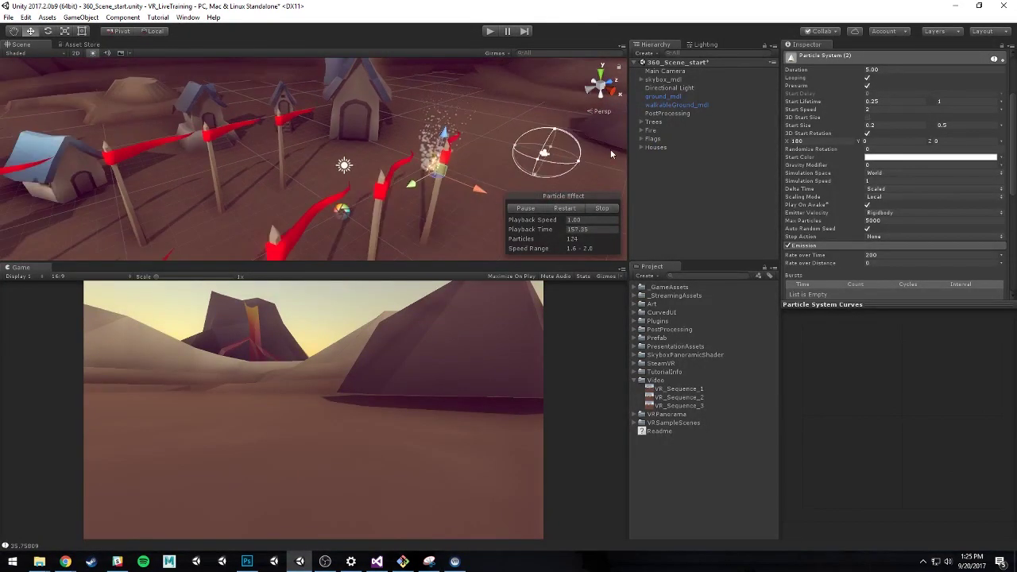
- Move the Main Camera down and left into the village among the houses and flags
click(658, 71)
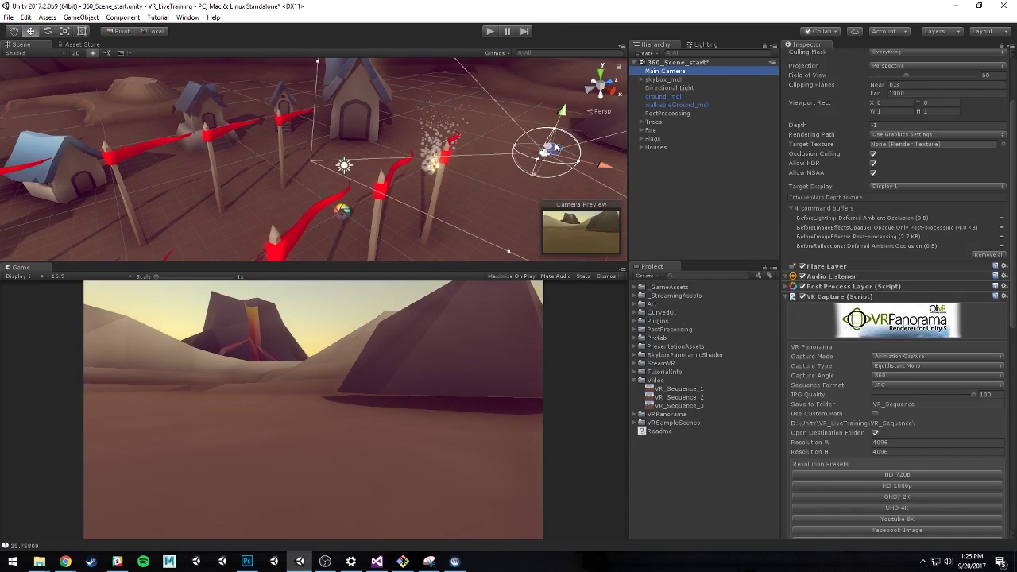
drag(554, 146, 512, 172)
middle_drag(512, 172, 497, 131)
drag(468, 179, 223, 157)
middle_drag(223, 157, 281, 158)
alt+drag(281, 157, 343, 200)
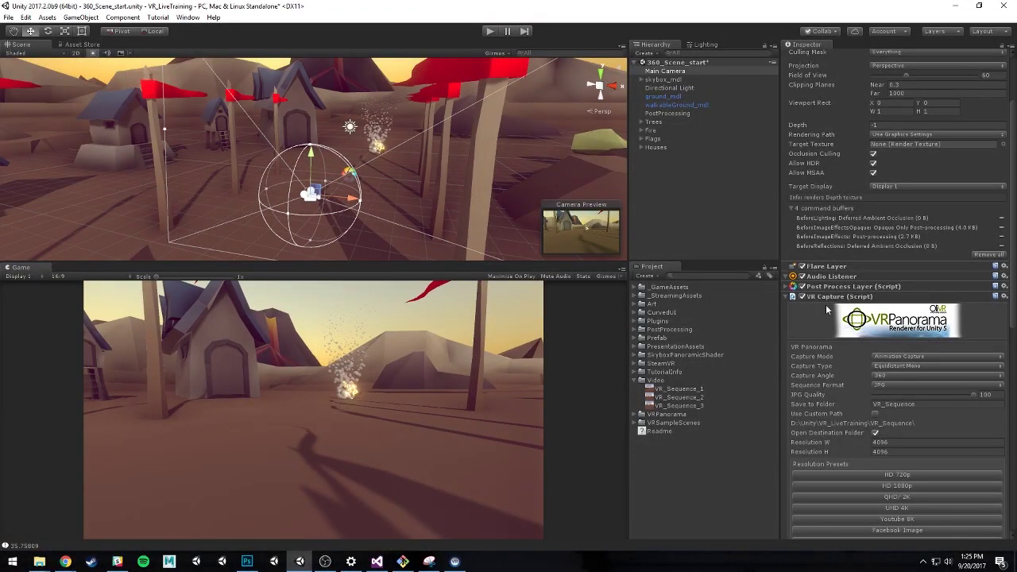
- Play the scene, cancel the panorama render, then disable and collapse the VR Capture script
click(491, 35)
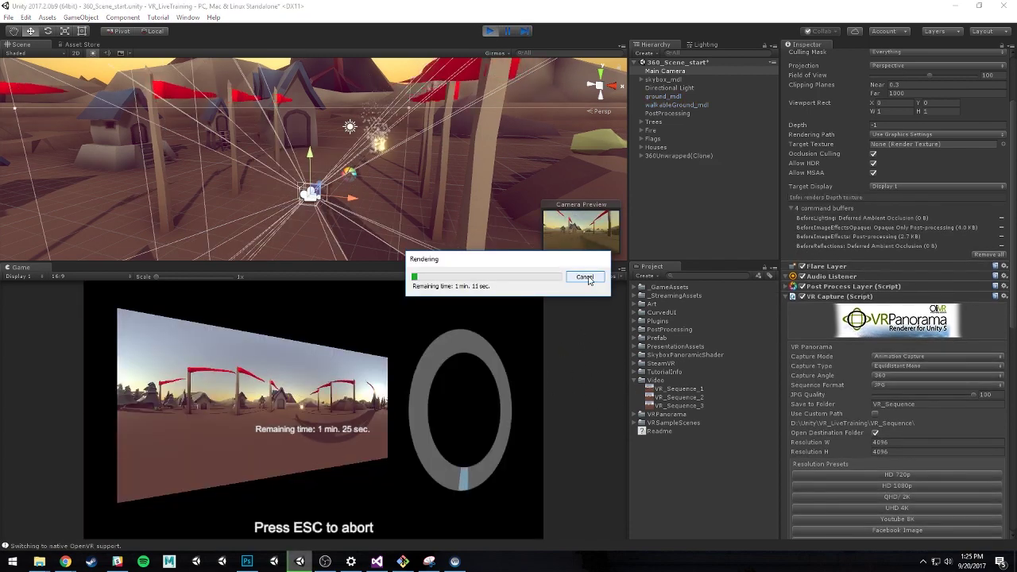
click(587, 277)
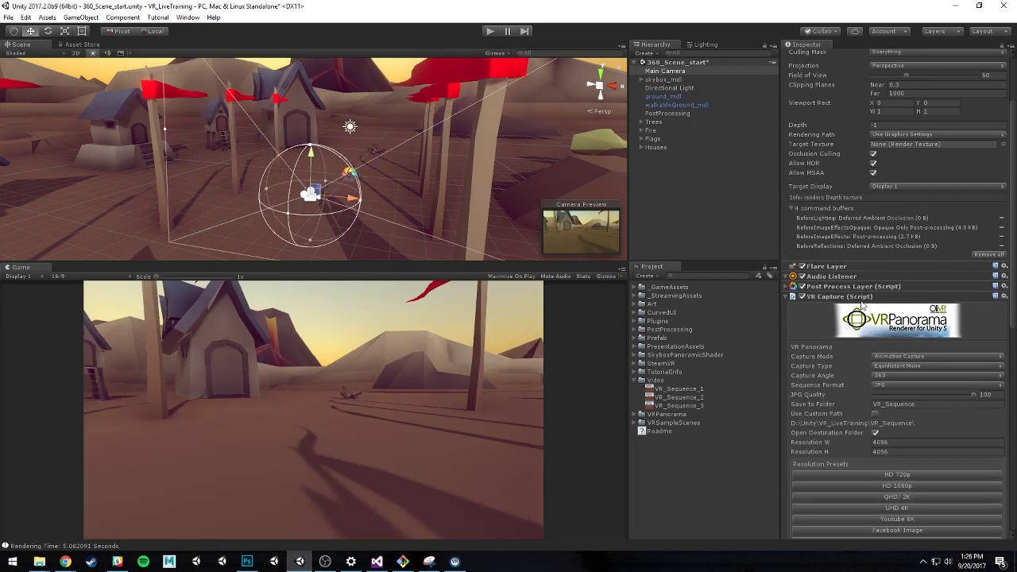
click(802, 297)
click(845, 298)
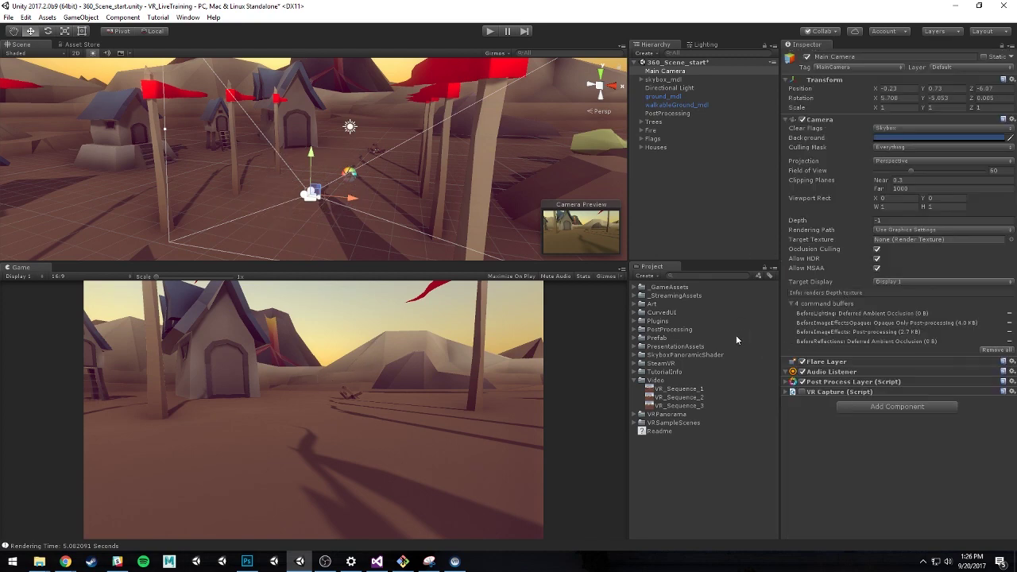
- Add a UI Button, with its Canvas and EventSystem, and frame it in the Scene view
click(649, 185)
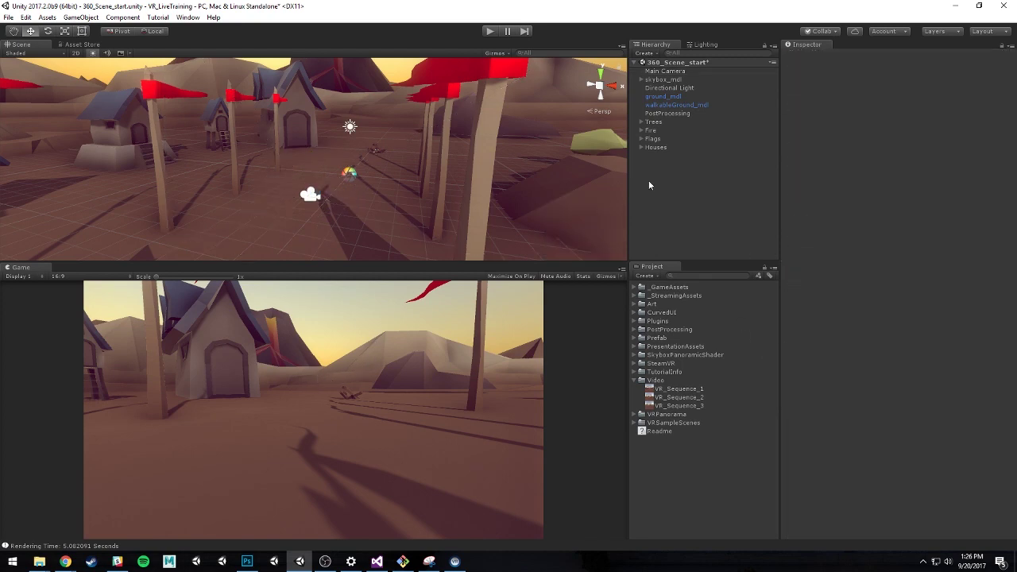
click(643, 53)
mouse_move(682, 159)
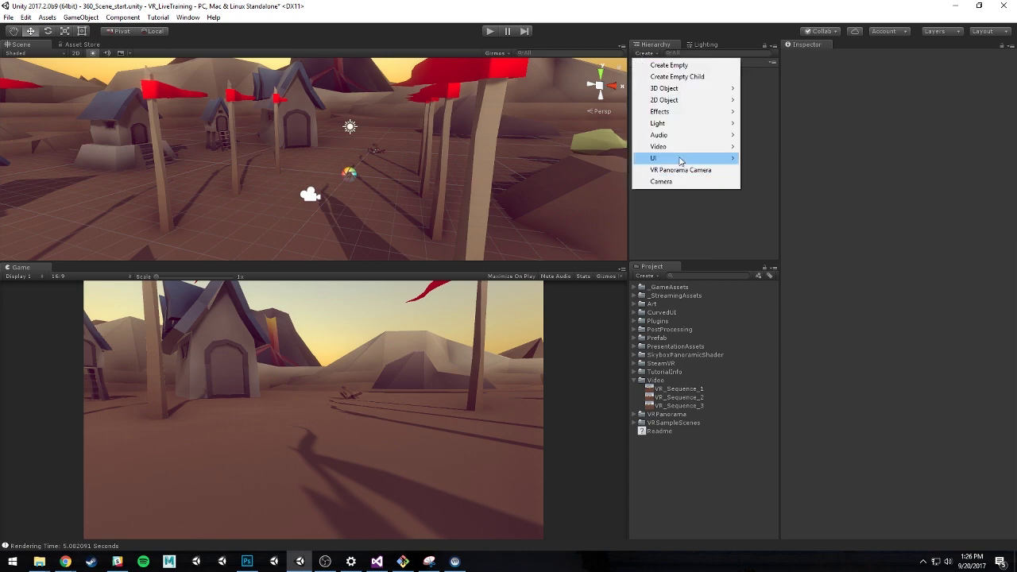
click(765, 194)
key(f)
- Orbit the Scene view so the canvas faces the viewer, and widen the Scene view
mouse_move(381, 159)
middle_down()
mouse_move(564, 151)
mouse_move(505, 125)
mouse_move(434, 185)
mouse_move(322, 175)
mouse_move(417, 193)
mouse_move(410, 146)
mouse_move(419, 158)
mouse_move(430, 144)
mouse_move(423, 138)
mouse_move(414, 159)
mouse_move(385, 156)
middle_up()
scroll(472, 173, up, 2)
scroll(462, 163, down, 3)
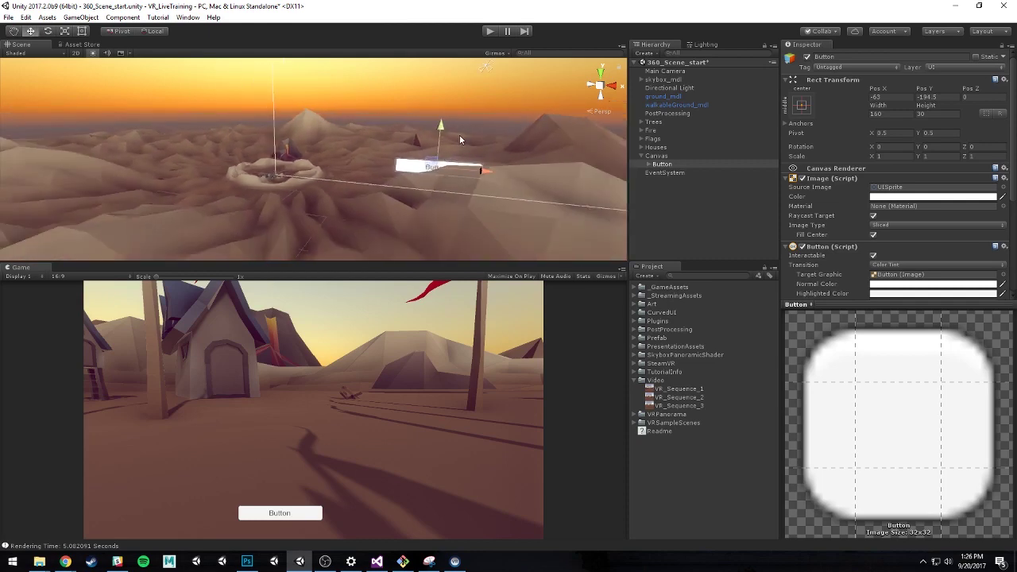
middle_drag(457, 165, 422, 179)
alt+drag(422, 178, 217, 231)
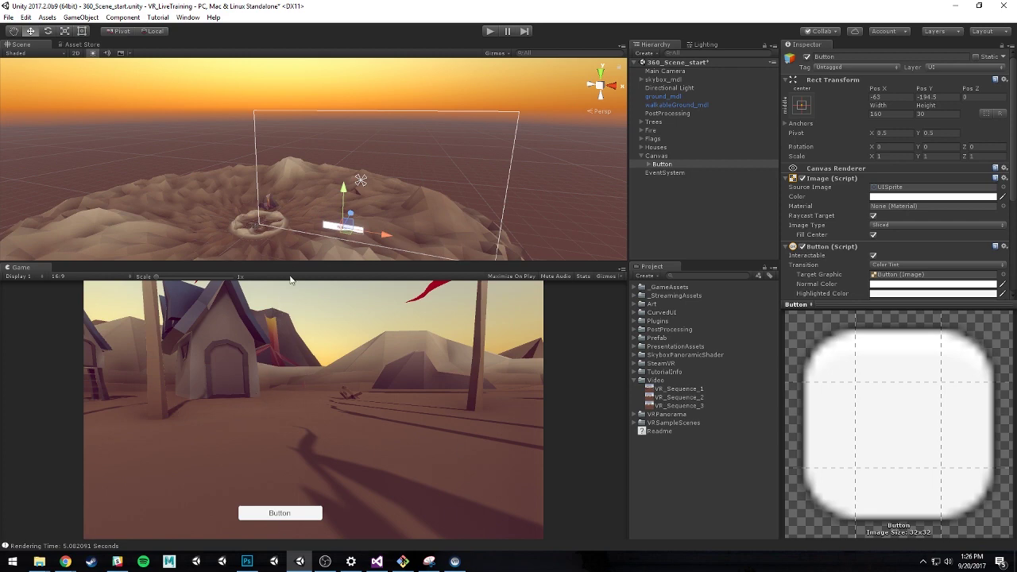
drag(293, 264, 344, 264)
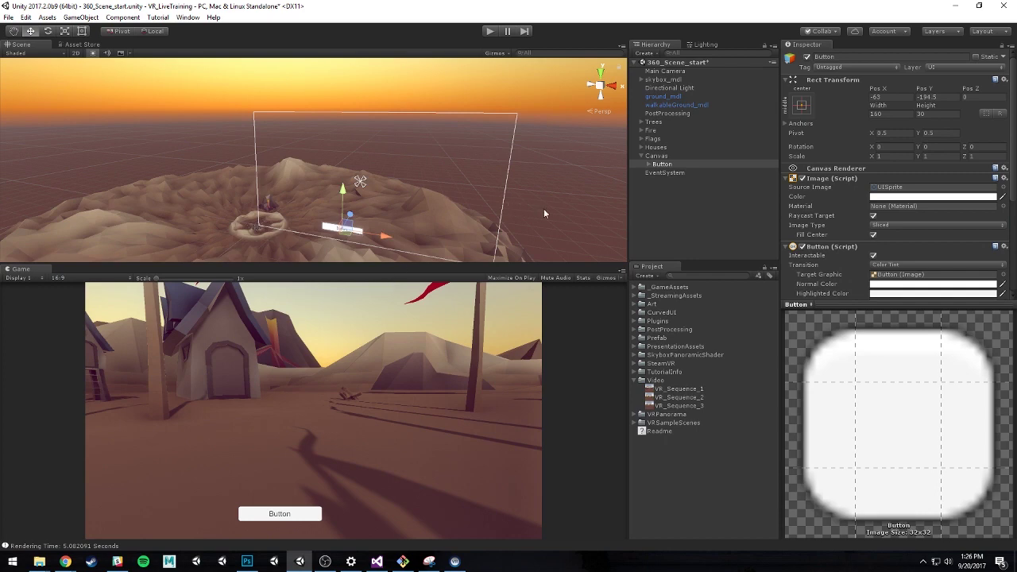
- Set the Canvas Render Mode to World Space
click(656, 156)
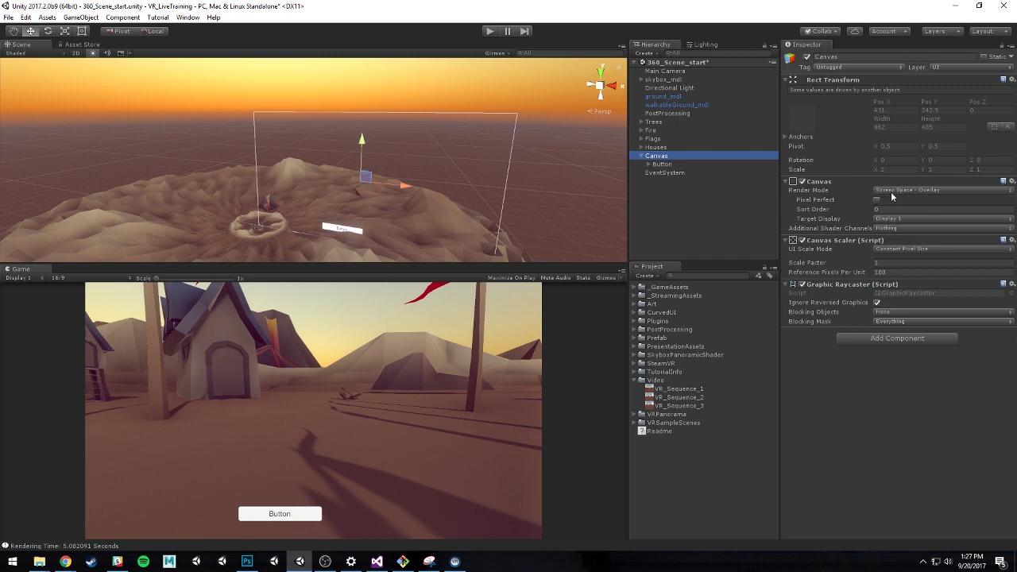
click(946, 191)
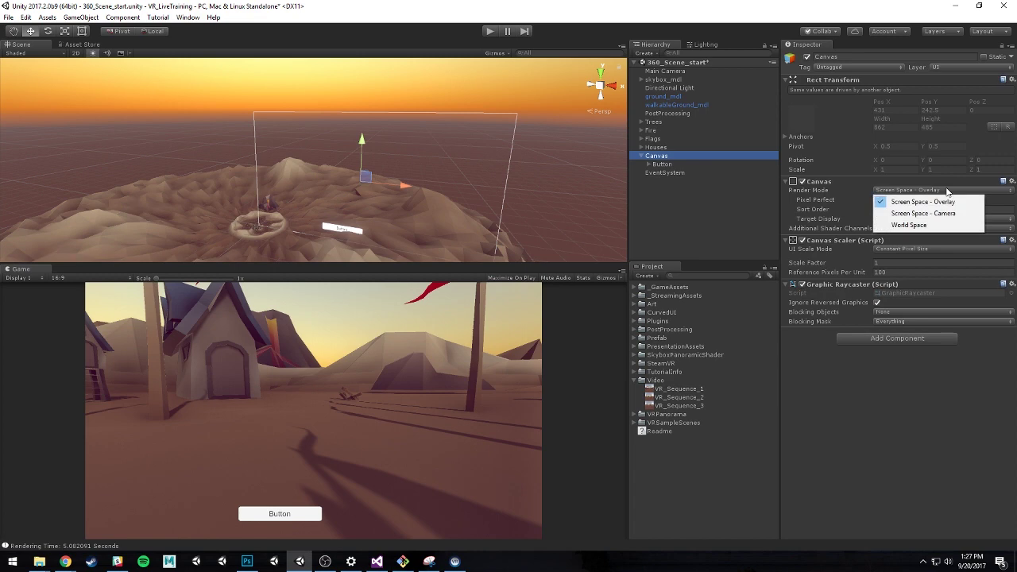
click(921, 227)
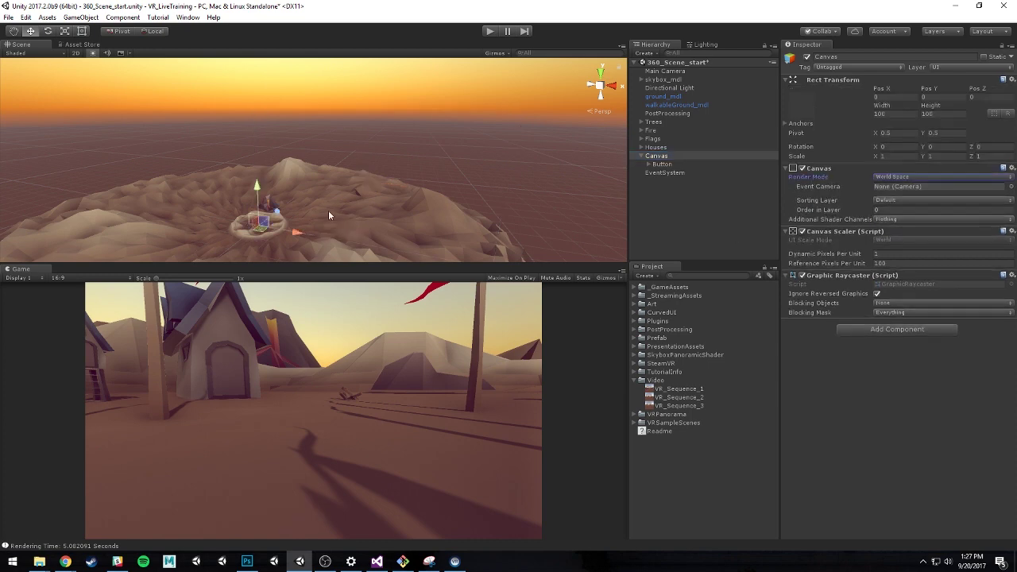
- Push the Canvas out along Z to 16 and raise it high above the terrain
right_drag(311, 209, 352, 152)
drag(349, 151, 370, 119)
right_drag(370, 119, 360, 99)
drag(357, 98, 358, 62)
click(662, 165)
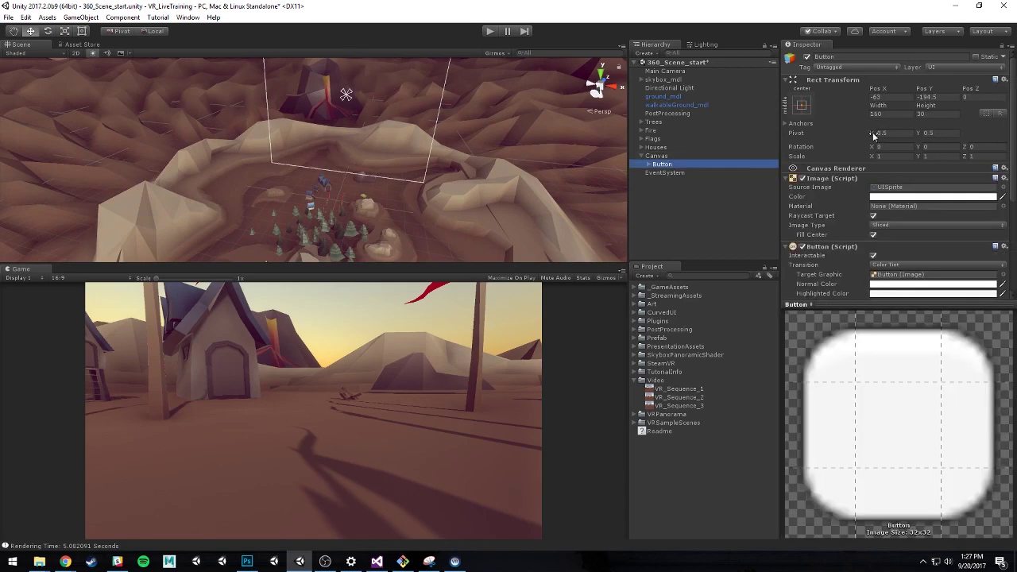
- Set the Button's Pos X and Y to 0 and scale it down to about a third
click(893, 96)
text(0)
key(Tab)
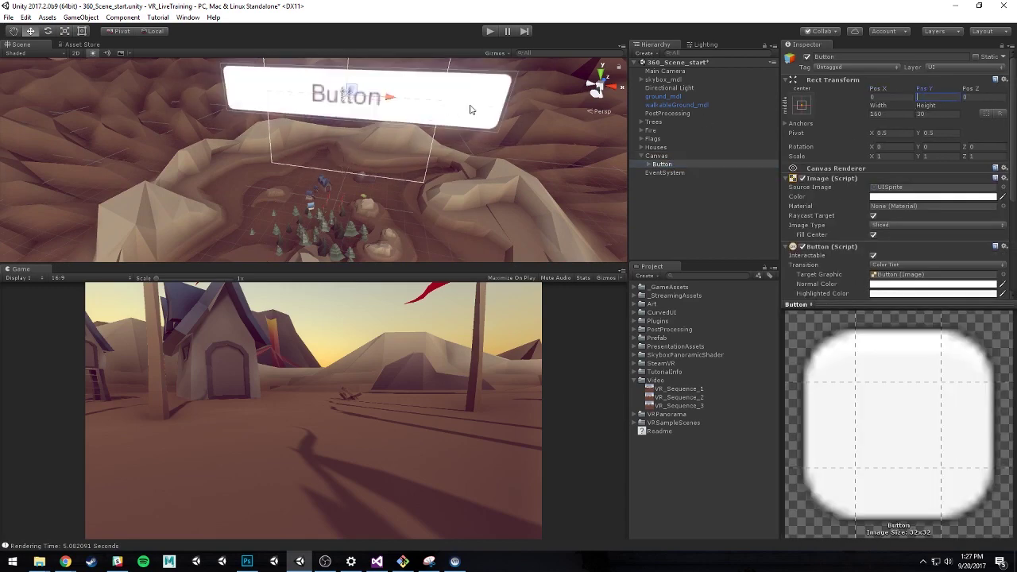
click(663, 164)
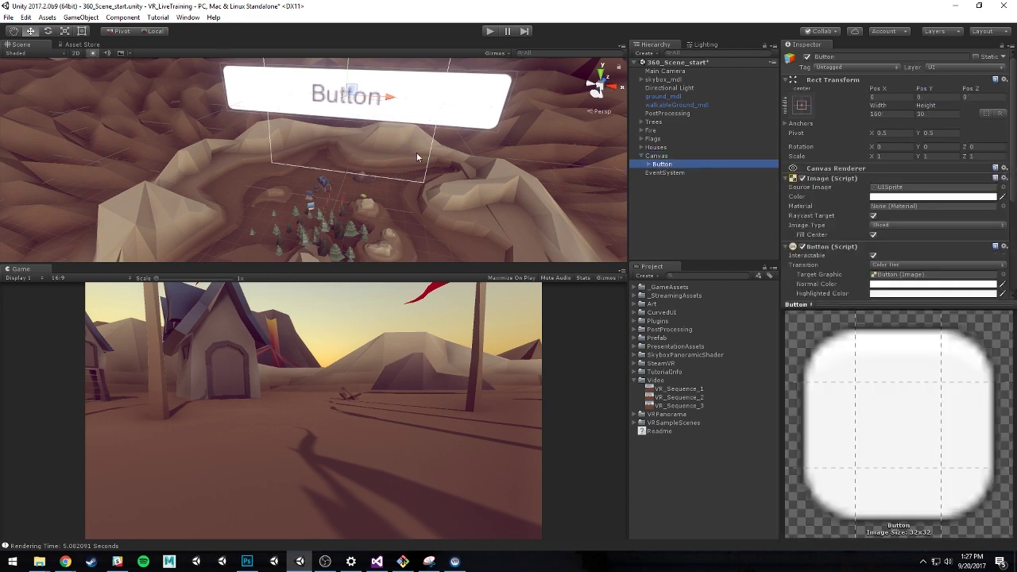
key(e)
key(r)
drag(352, 103, 305, 100)
- Resize the Canvas rectangle, cutting its height to 11.29
click(656, 156)
key(f)
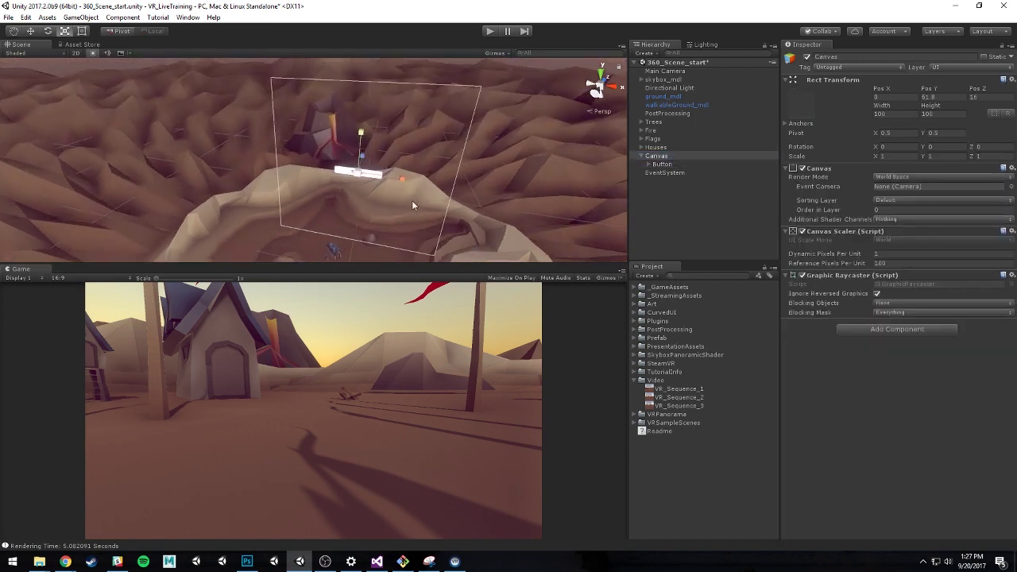
key(t)
drag(386, 81, 400, 236)
middle_drag(447, 230, 440, 150)
- Move the Canvas toward the camera, to about Pos Z 8.67 and Y 7.81
key(w)
drag(418, 169, 376, 164)
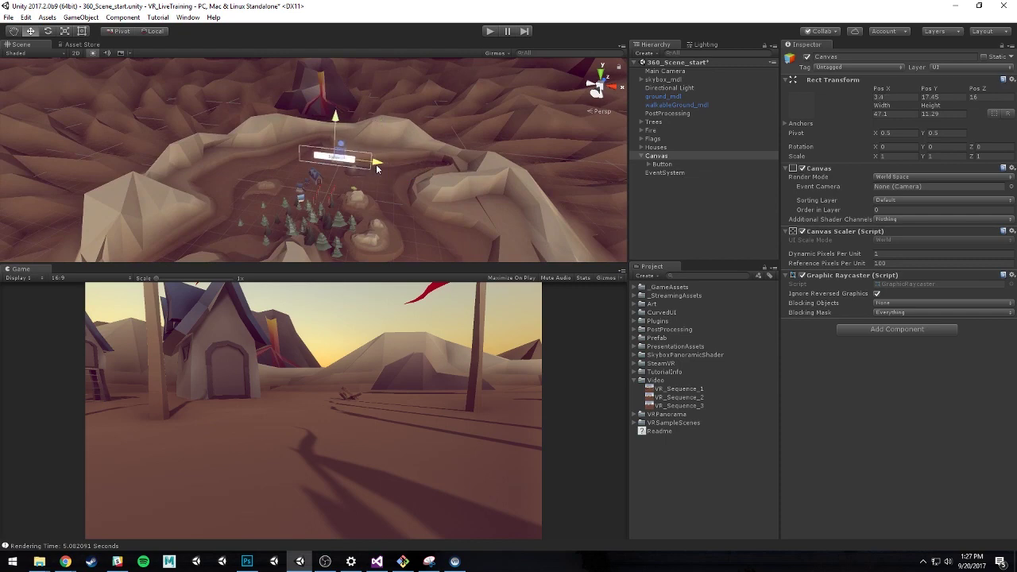
drag(334, 121, 337, 135)
scroll(366, 163, up, 10)
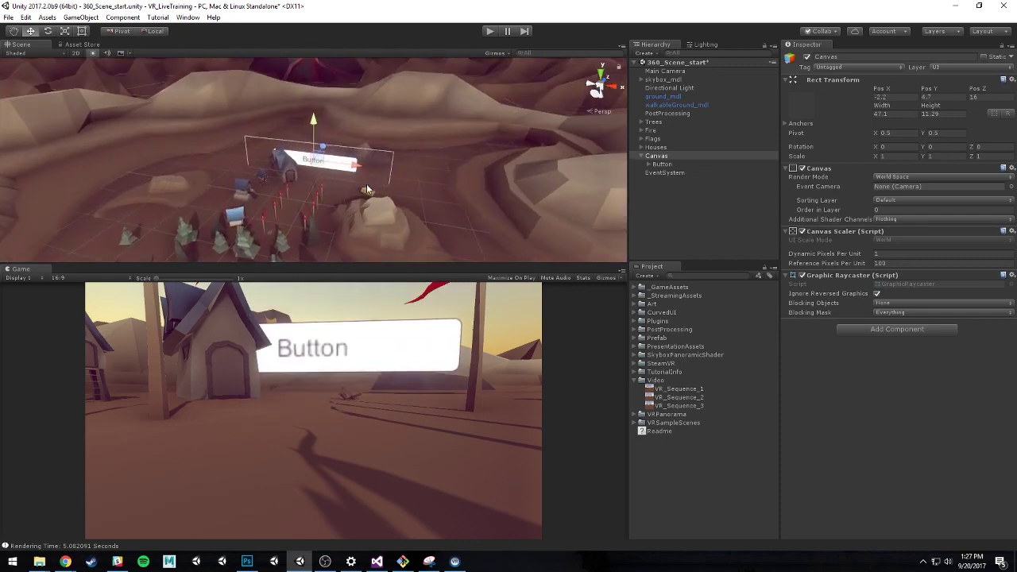
alt+drag(445, 200, 282, 143)
drag(355, 154, 312, 160)
alt+drag(311, 160, 373, 177)
drag(322, 131, 322, 106)
- Shrink the Canvas from its corner and scale the Button down, undoing a stray Button move
key(t)
drag(138, 101, 459, 188)
click(447, 197)
key(r)
key(w)
drag(546, 189, 377, 182)
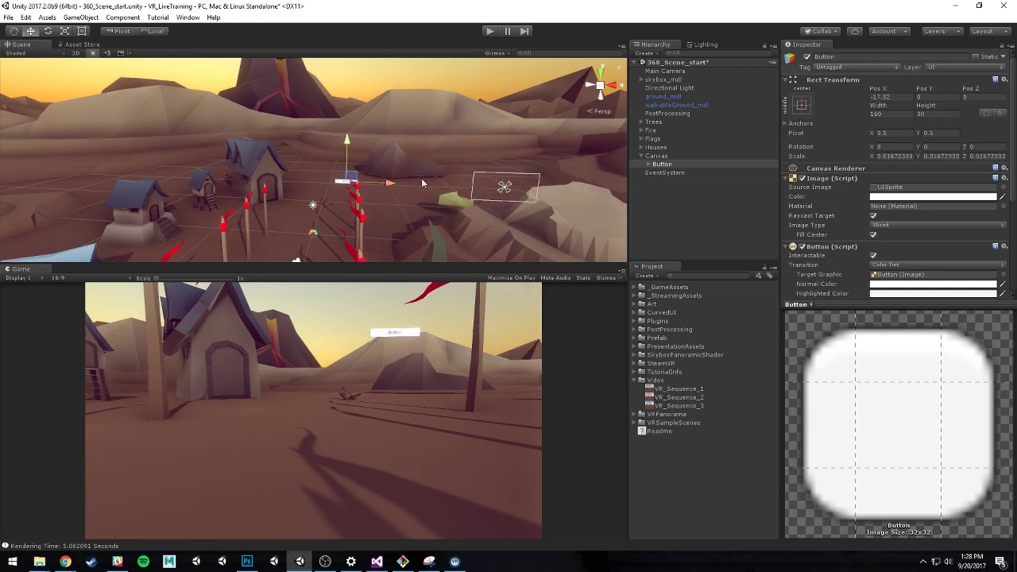
key(ctrl+z)
- Slide the Canvas left, then set the Main Camera position to 0, 0.41, 0
click(659, 156)
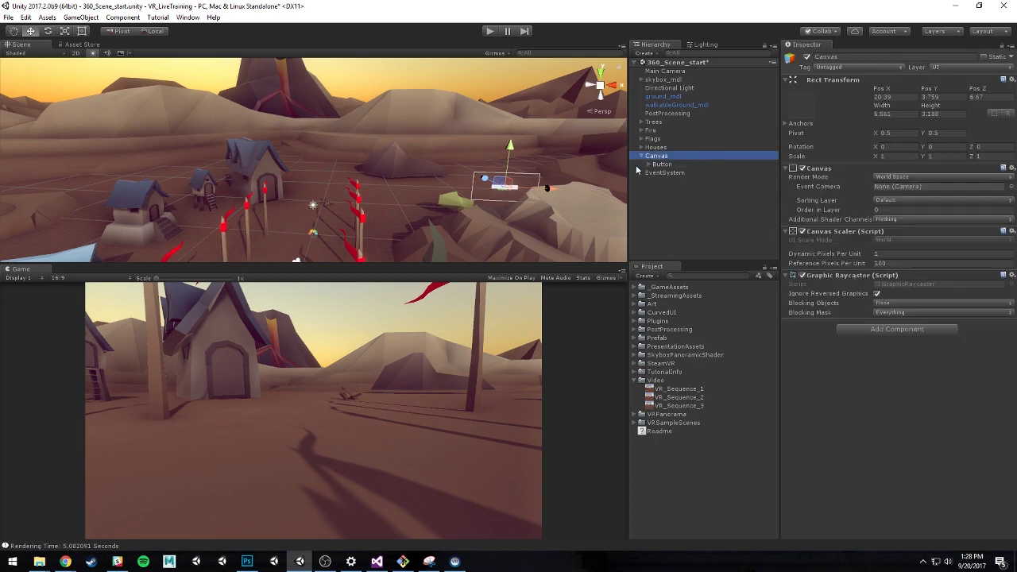
drag(543, 191, 216, 200)
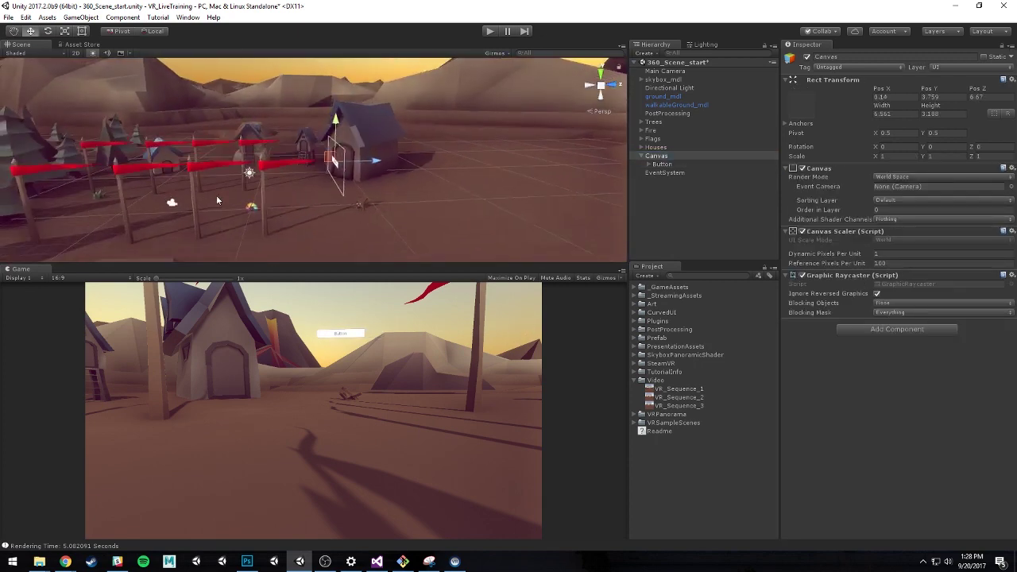
click(171, 205)
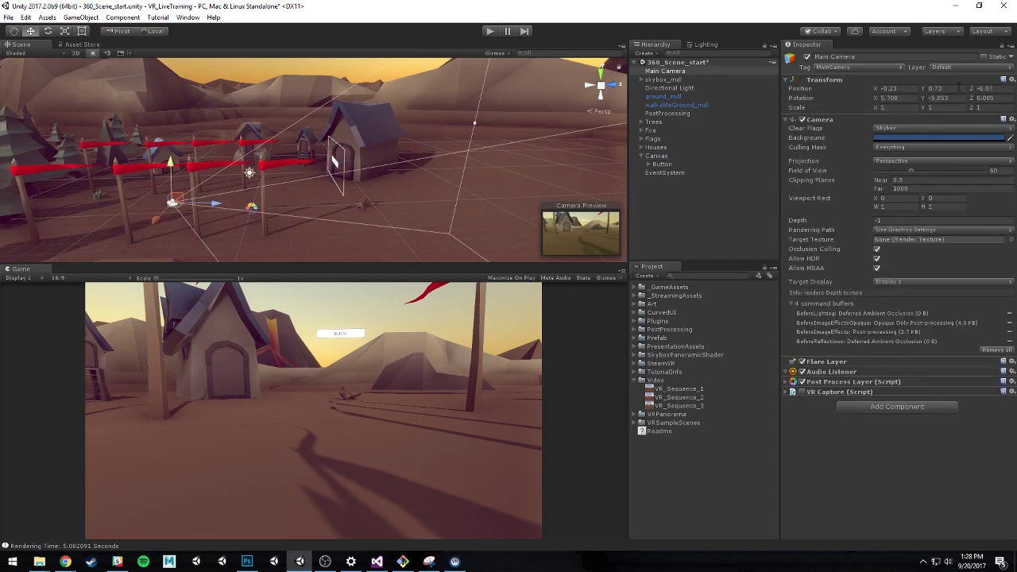
click(908, 89)
text(0)
key(Tab)
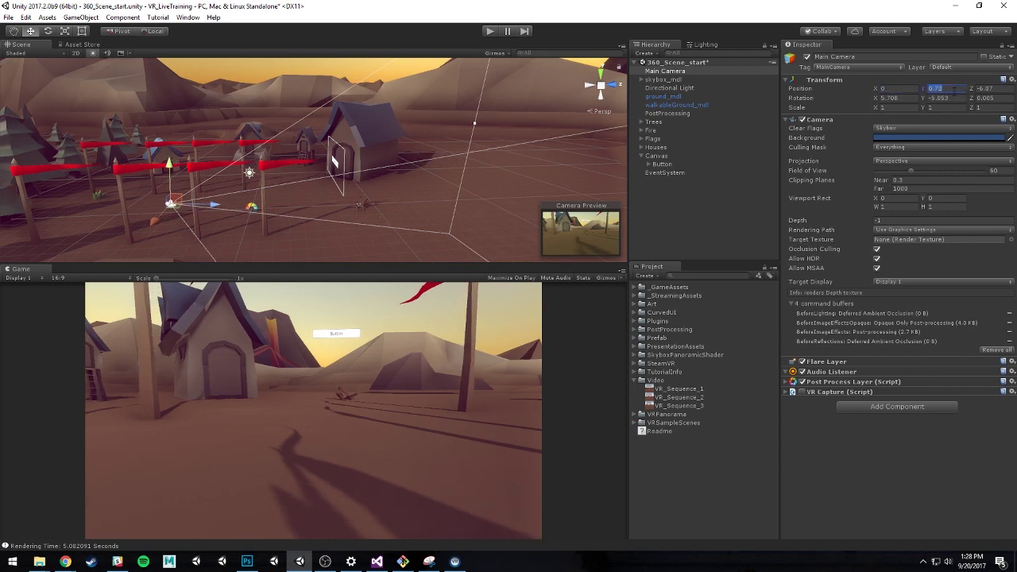
text(0)
key(Tab)
text(0)
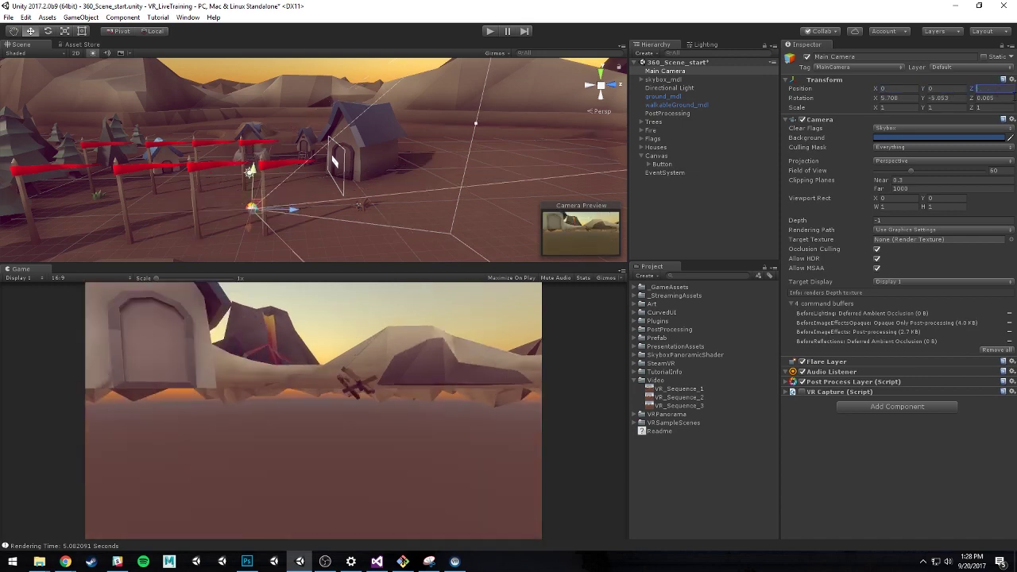
drag(254, 174, 253, 169)
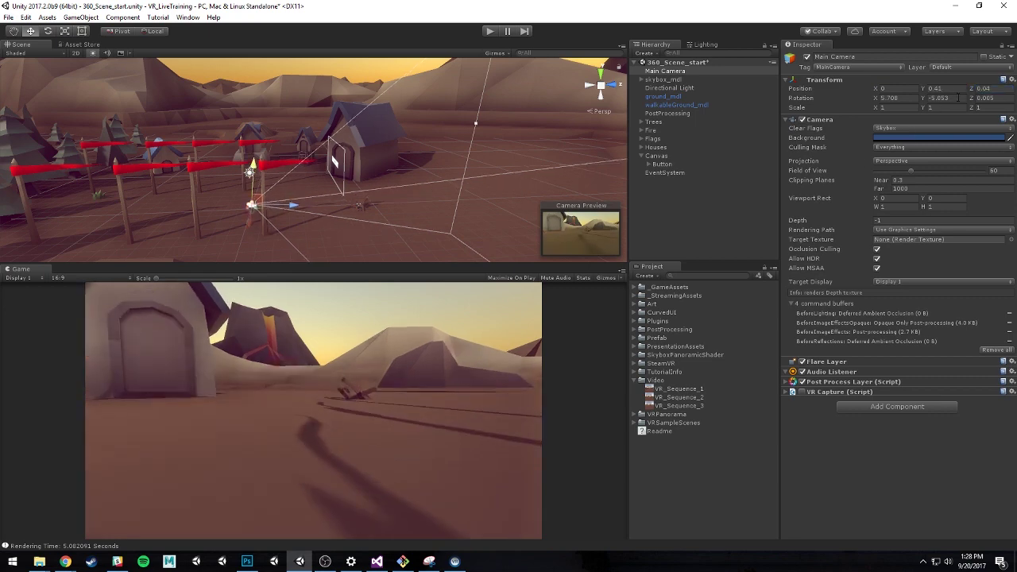
click(986, 88)
text(0)
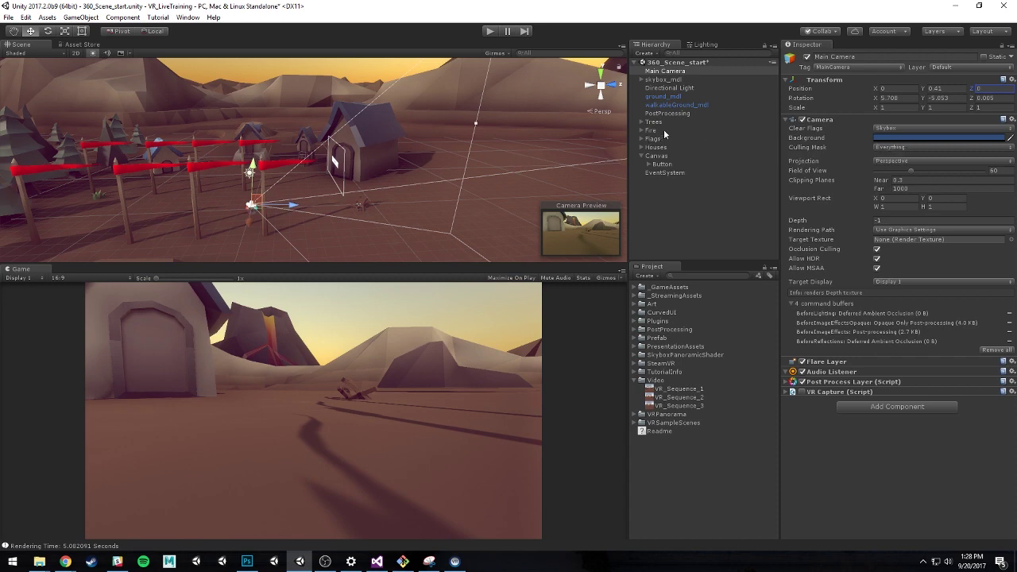
- Move the Canvas to X 0.14, Y 2.05, Z 4.51 so the Button shows in the Game view
click(658, 155)
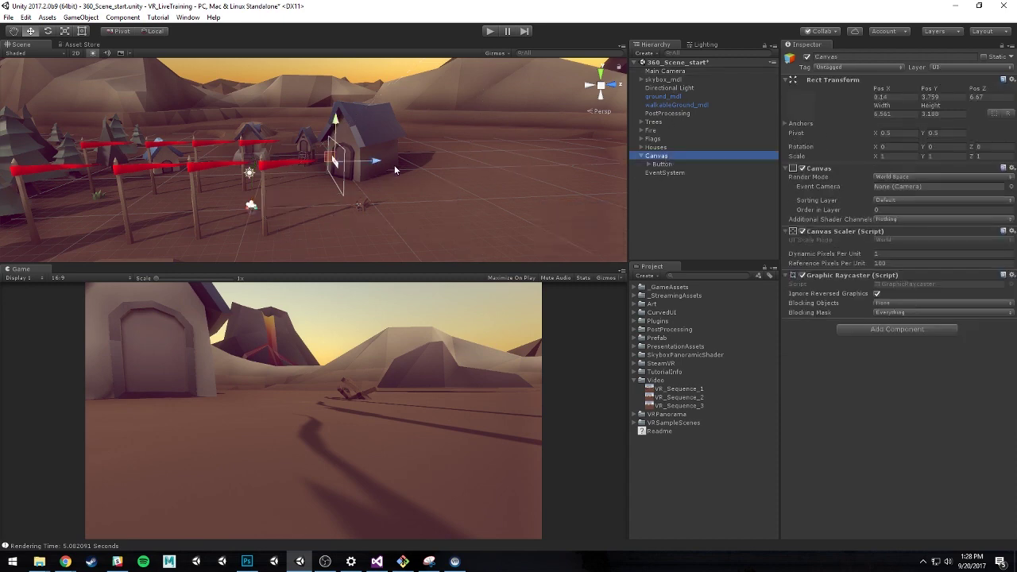
drag(376, 161, 435, 205)
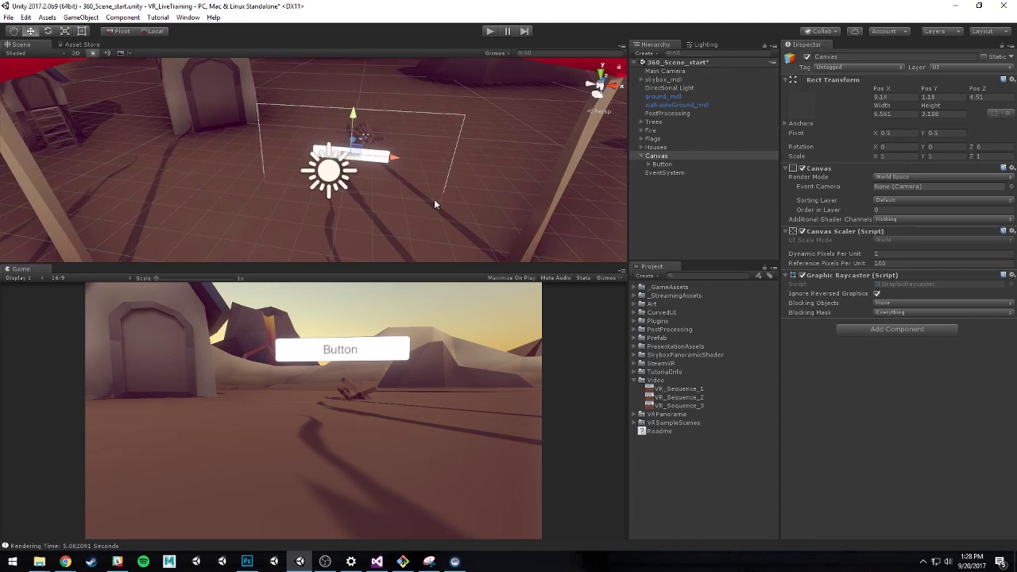
drag(351, 117, 425, 139)
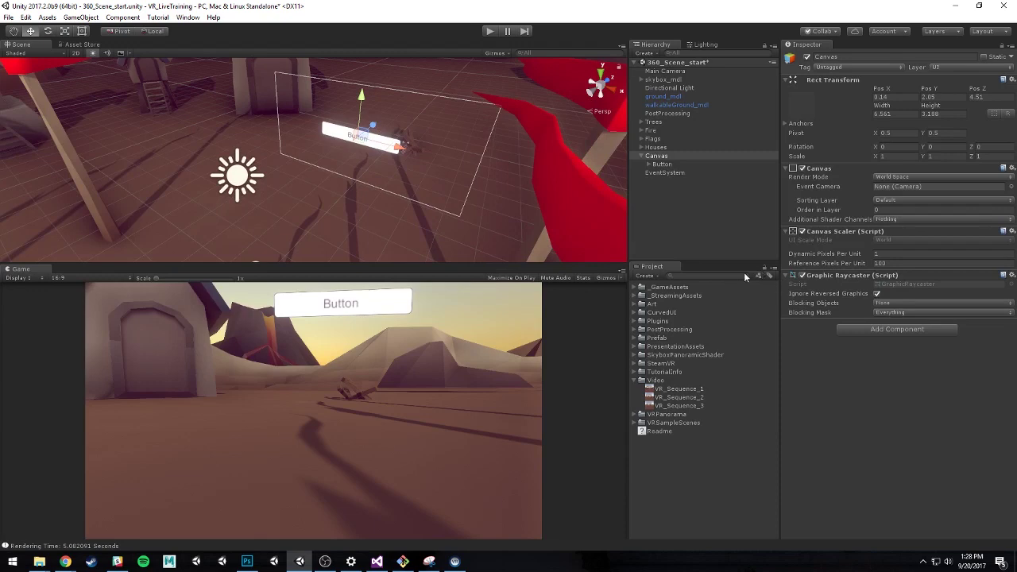
- Add the CurvedUISettings component to the Canvas
click(899, 329)
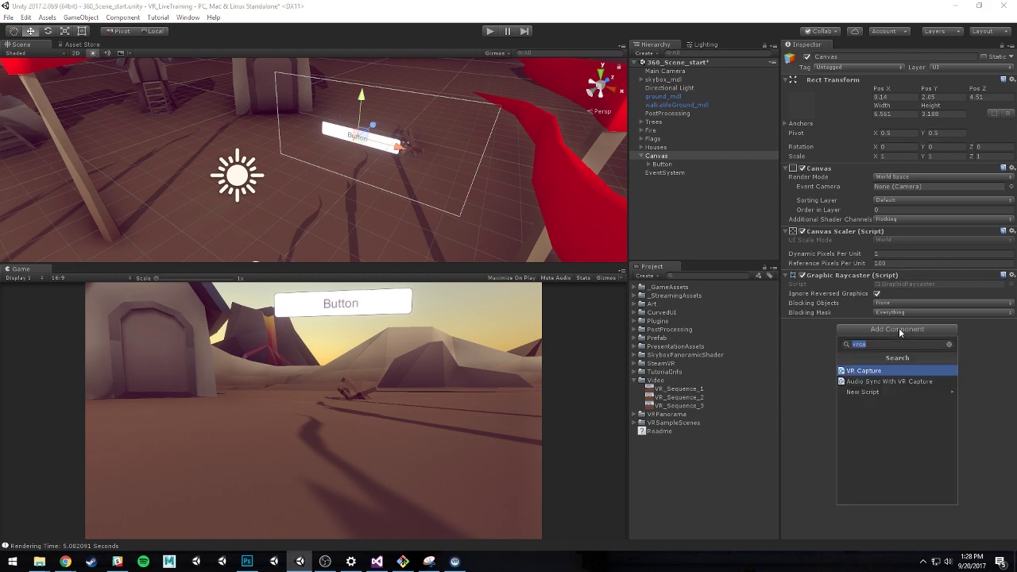
text(Curve)
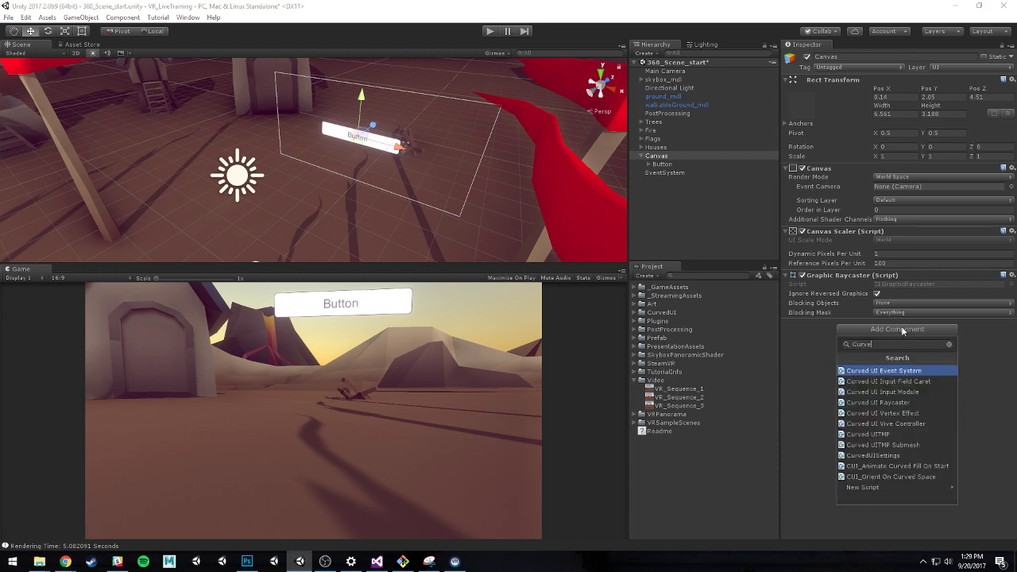
text(dUI)
key(Down)
key(Down)
key(Down)
key(Down)
key(Down)
key(Down)
key(Down)
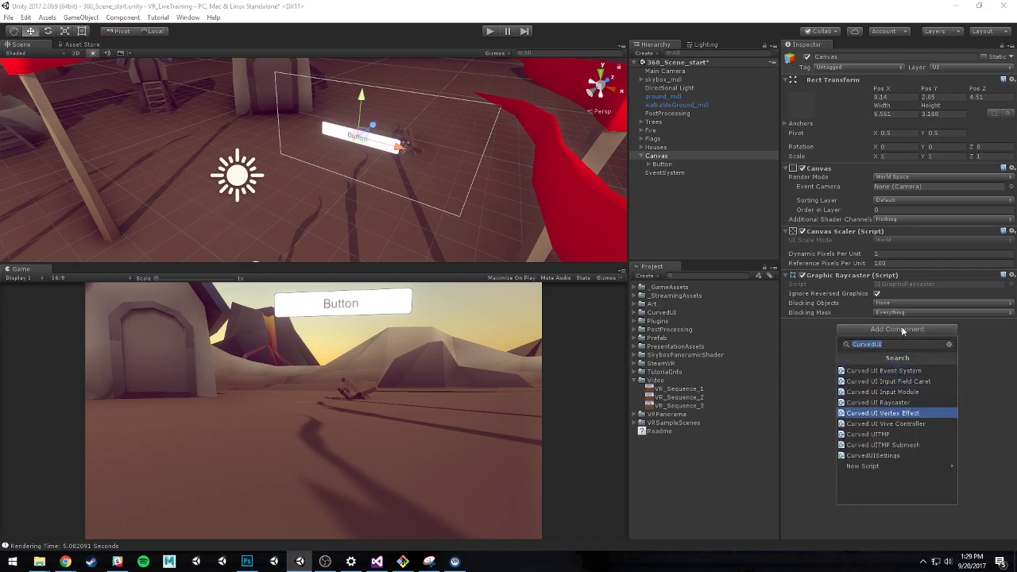
key(Down)
key(Return)
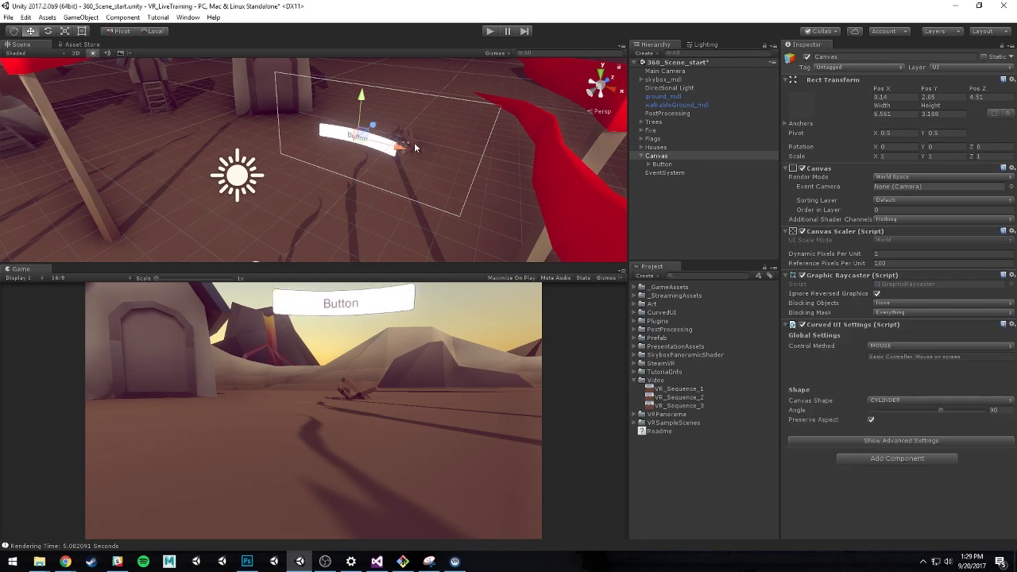
- Increase the Curved UI cylinder angle from 90 to 160
alt+drag(451, 149, 335, 133)
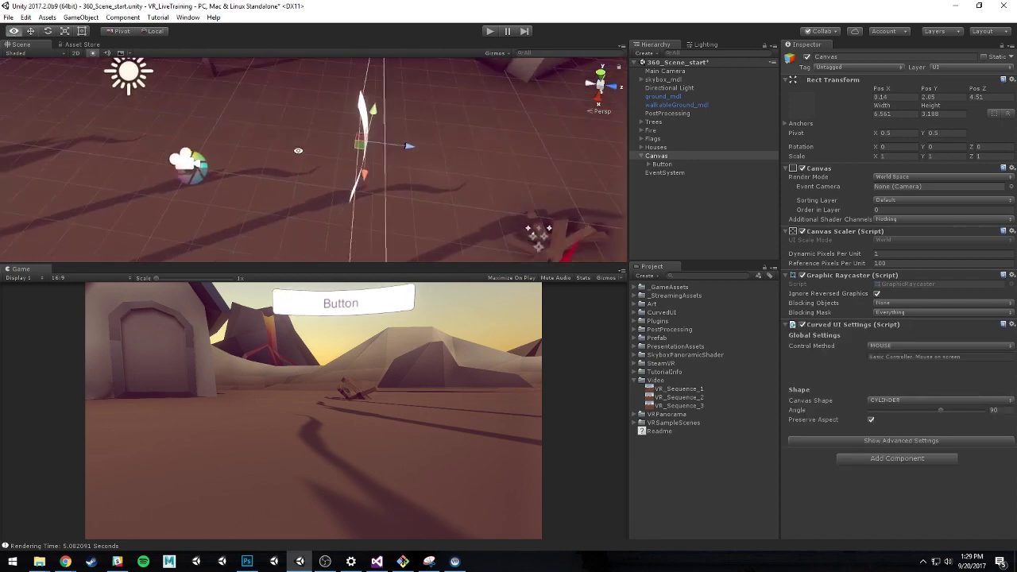
alt+drag(292, 155, 258, 163)
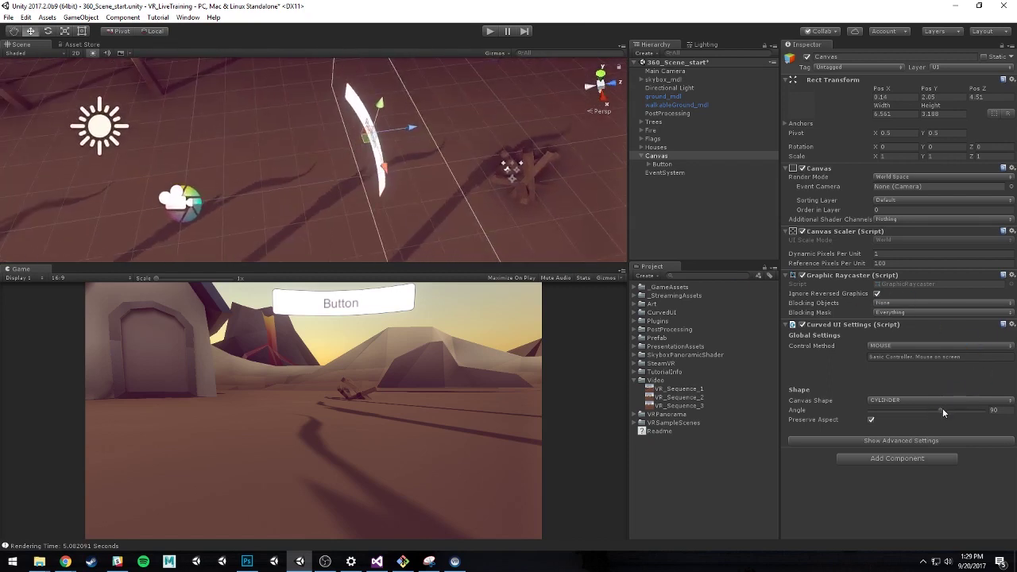
mouse_move(942, 407)
mouse_down()
mouse_move(963, 408)
mouse_move(909, 409)
mouse_move(967, 415)
mouse_move(938, 410)
mouse_move(954, 413)
mouse_up()
right_drag(445, 230, 493, 183)
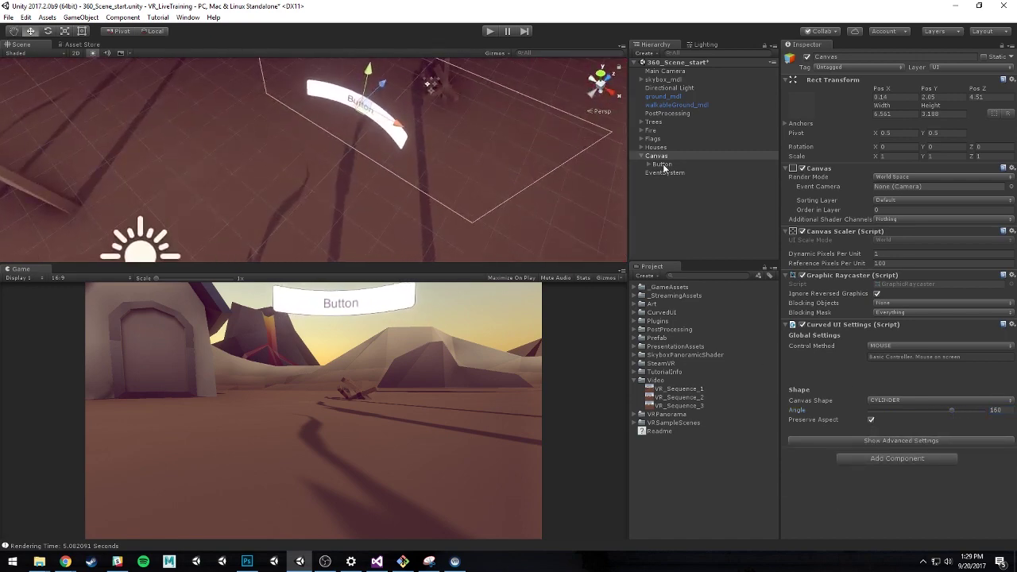
- Duplicate the Button, moving Button (1) right and the original Button left along the curve
click(688, 165)
key(ctrl+d)
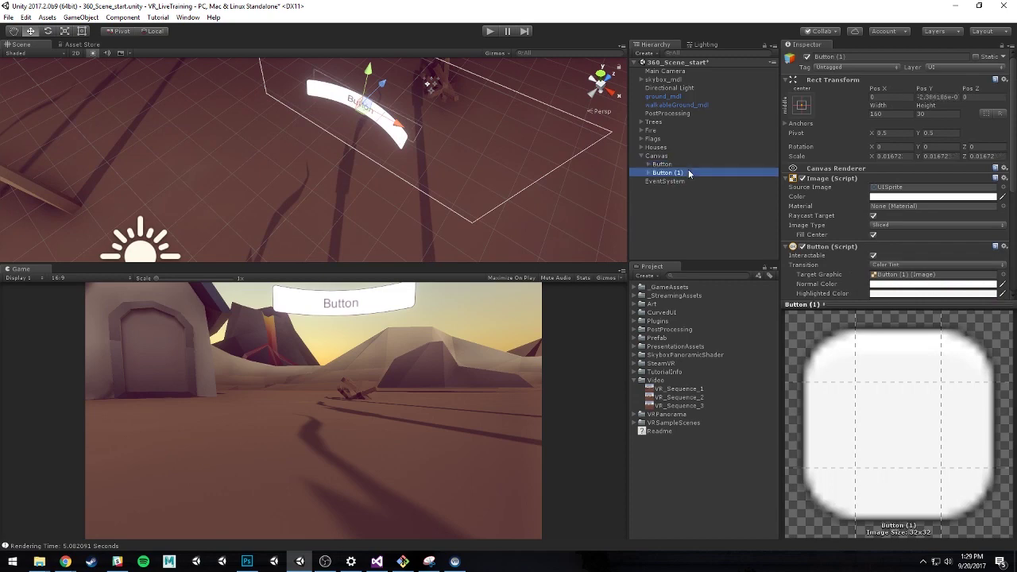
drag(401, 125, 345, 100)
click(371, 111)
drag(416, 128, 362, 104)
alt+drag(393, 173, 277, 240)
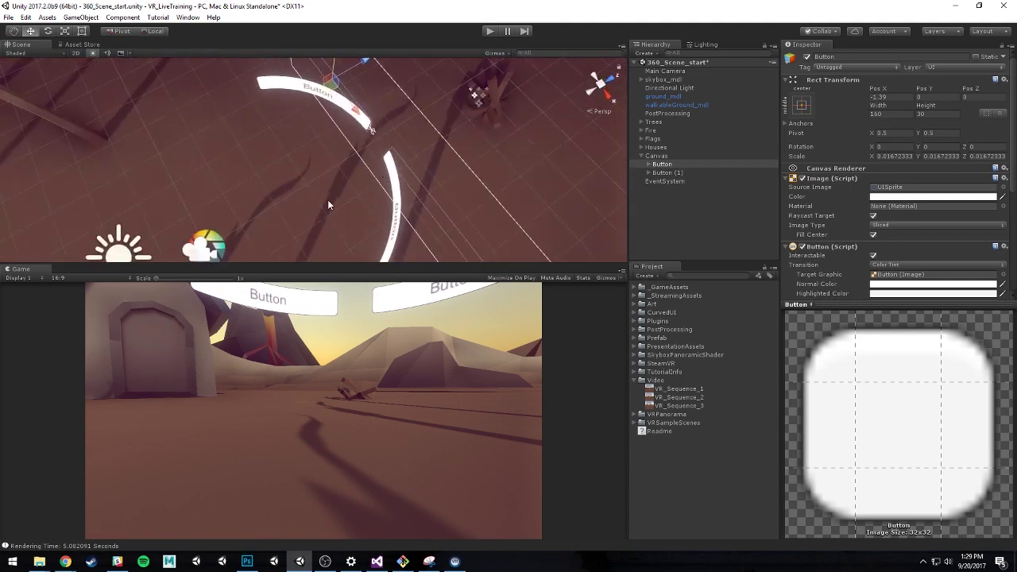
- Reduce the Canvas curve angle to 107 and view the buttons from the front
click(657, 155)
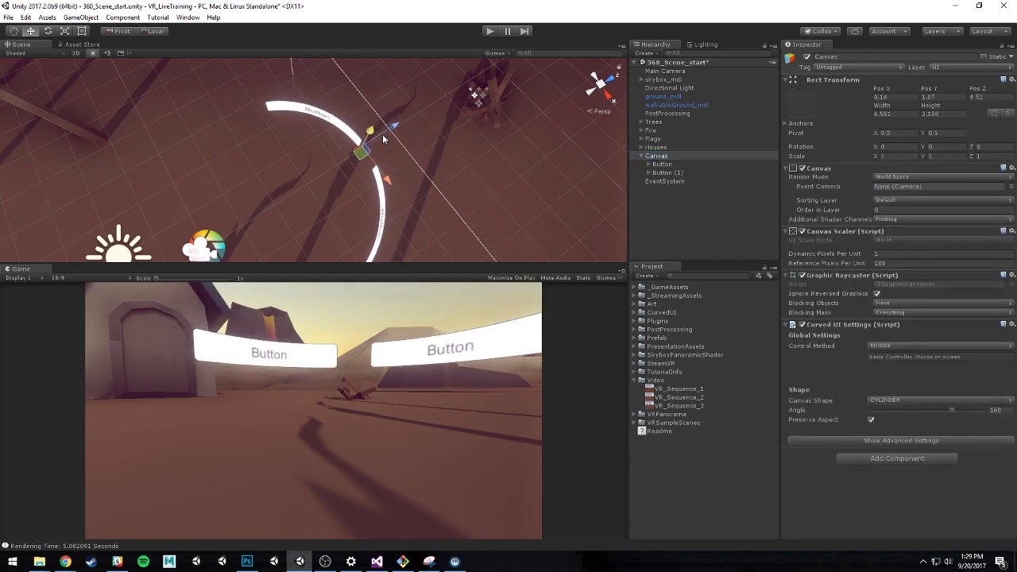
alt+drag(382, 135, 438, 147)
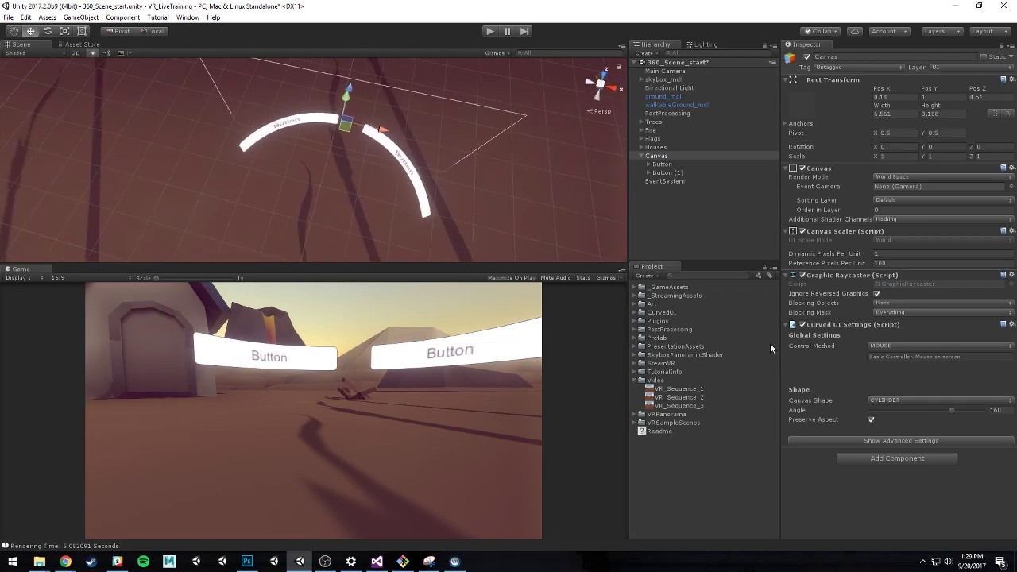
drag(951, 408, 944, 410)
alt+drag(515, 256, 258, 146)
alt+drag(476, 148, 431, 108)
click(407, 156)
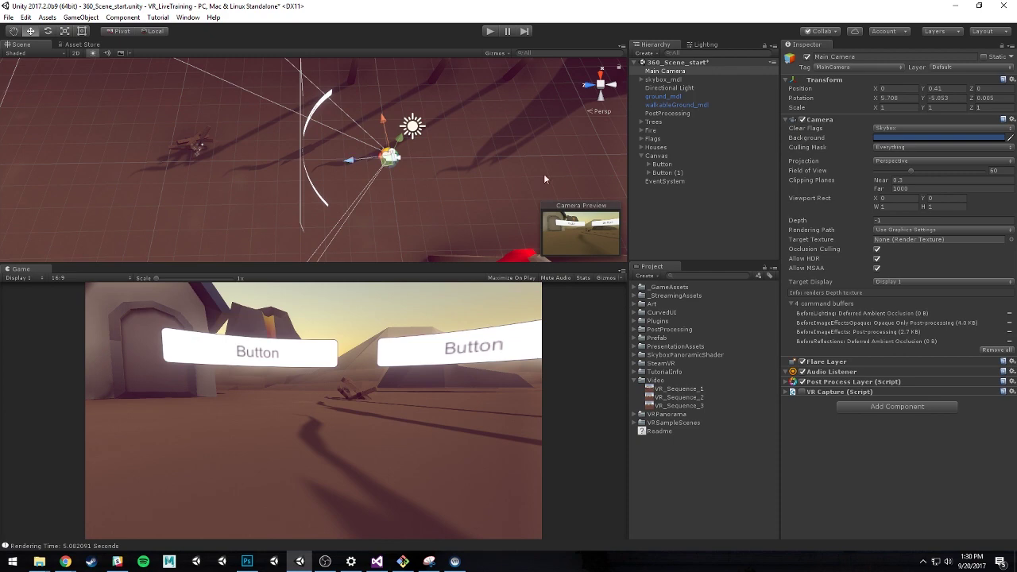
- Duplicate both buttons and move the copies above the originals, giving four buttons
key(f)
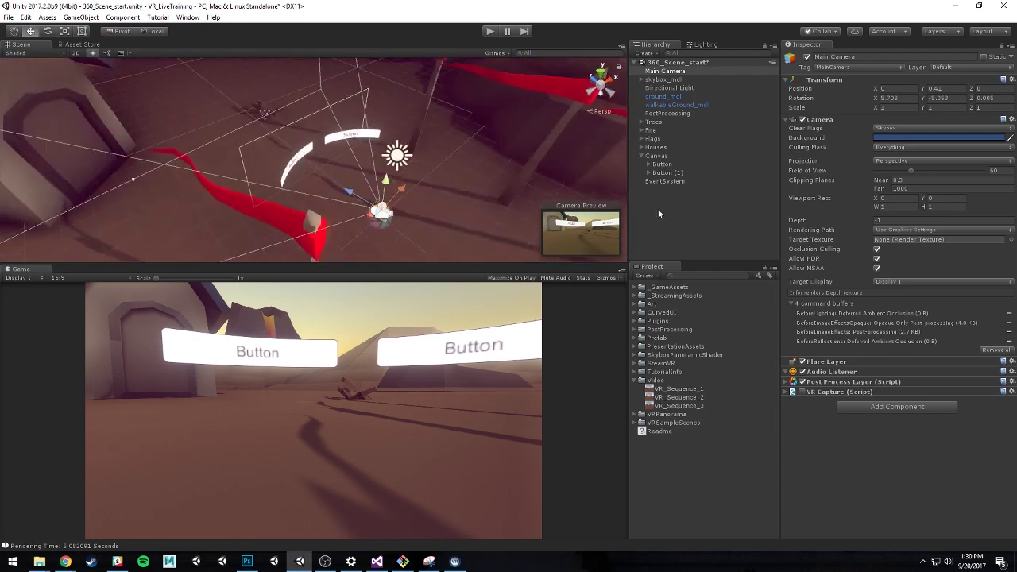
click(662, 165)
shift+click(668, 173)
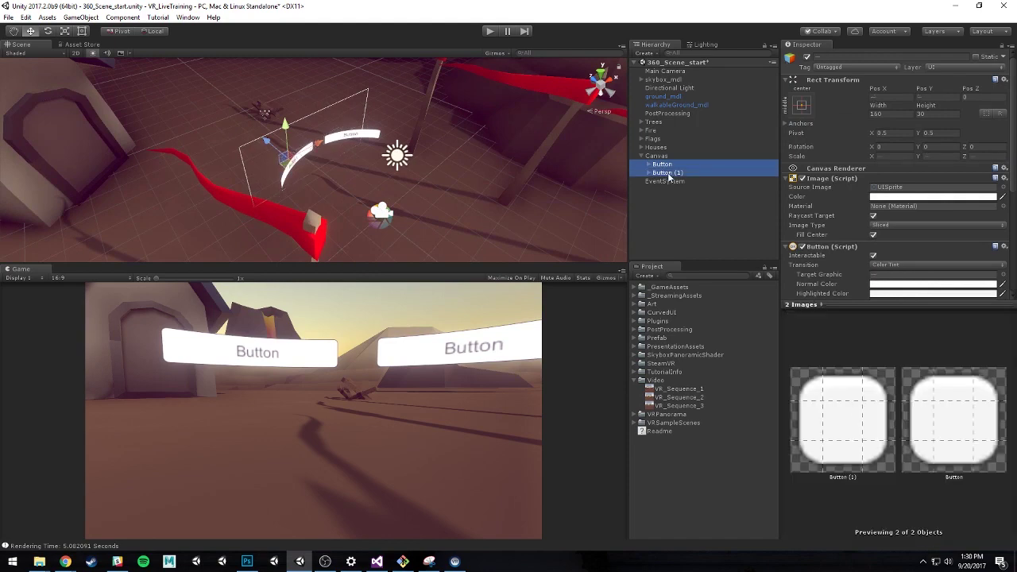
key(ctrl+d)
drag(347, 88, 342, 73)
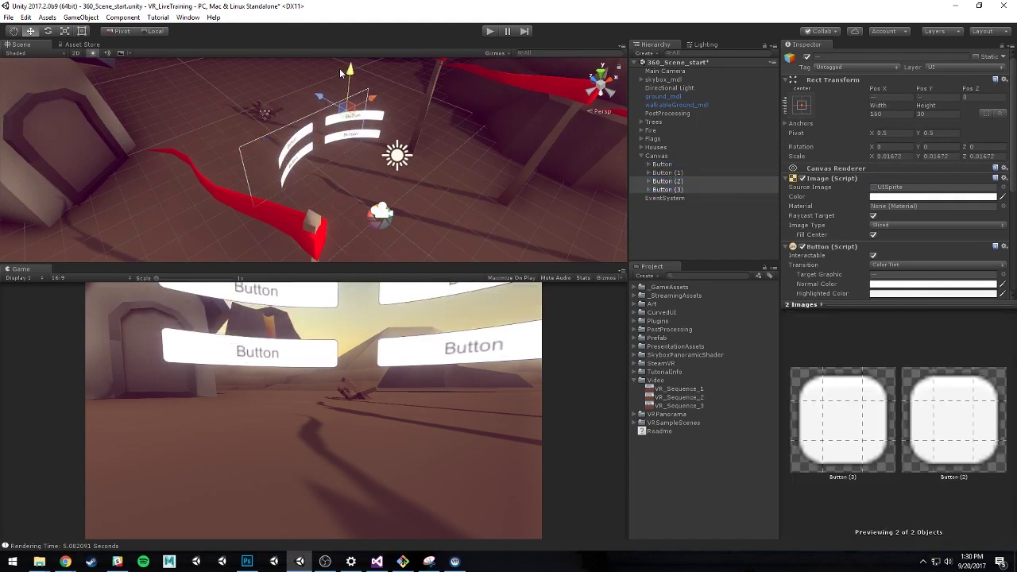
- Duplicate the Canvas and move Canvas (1) back to Z -2.21
click(692, 159)
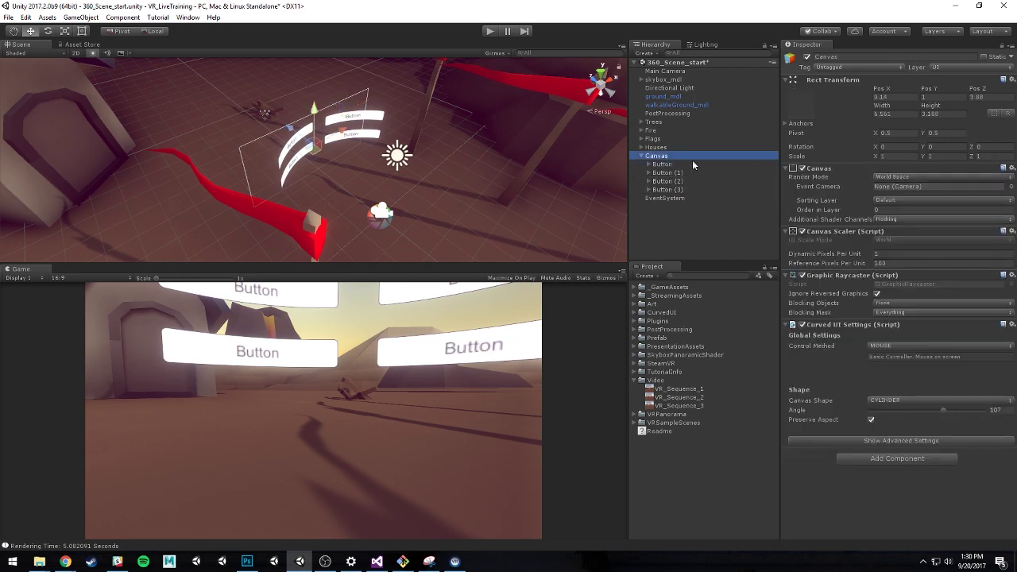
key(ctrl+d)
drag(292, 131, 445, 208)
middle_drag(523, 216, 451, 142)
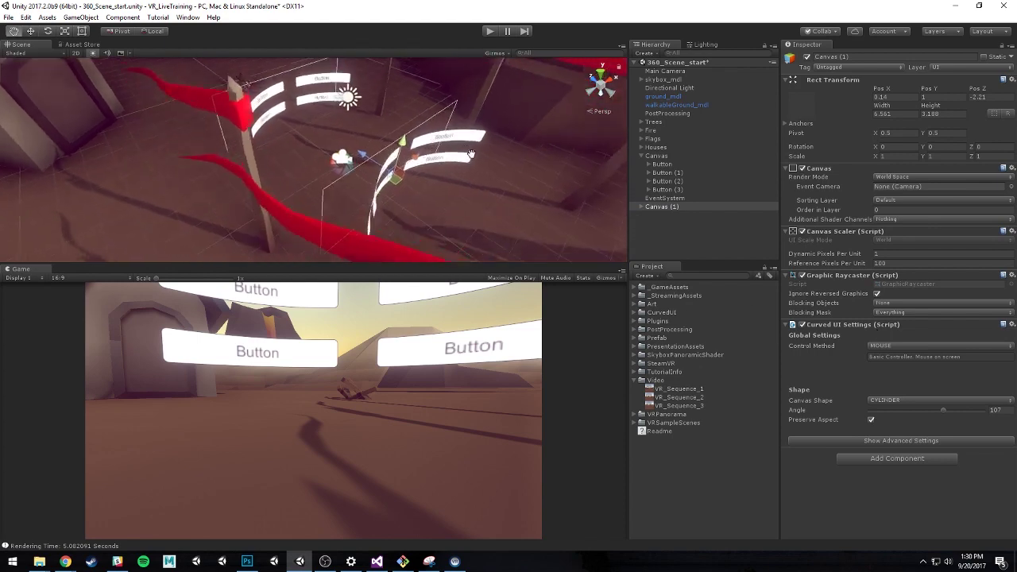
key(e)
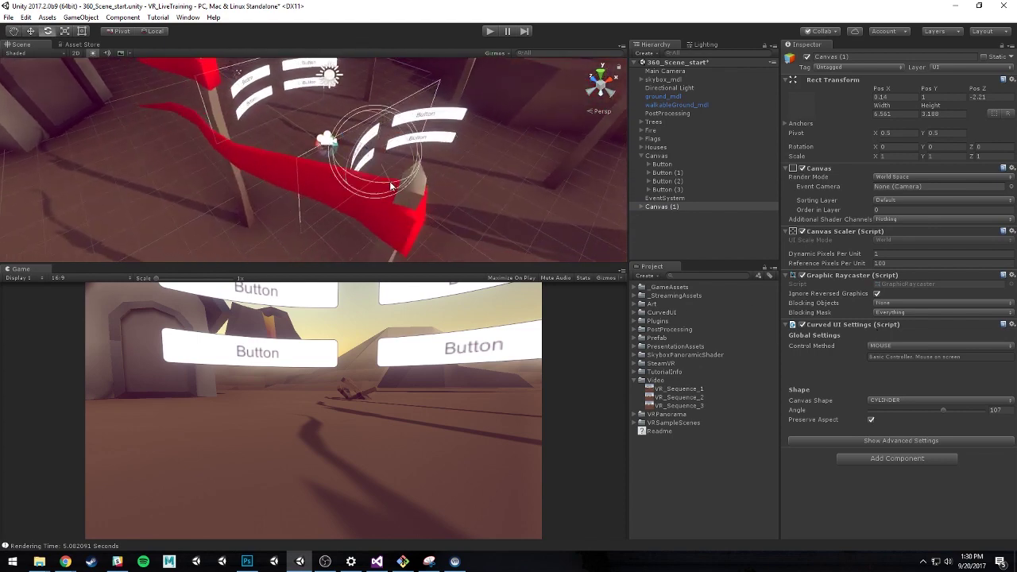
drag(394, 170, 225, 186)
key(ctrl+z)
- Set Canvas (1)'s curve angle to -103 and push it back to Z -3.22
drag(943, 410, 910, 417)
mouse_move(445, 191)
alt+mouse_down()
mouse_move(466, 201)
mouse_move(457, 206)
alt+mouse_up()
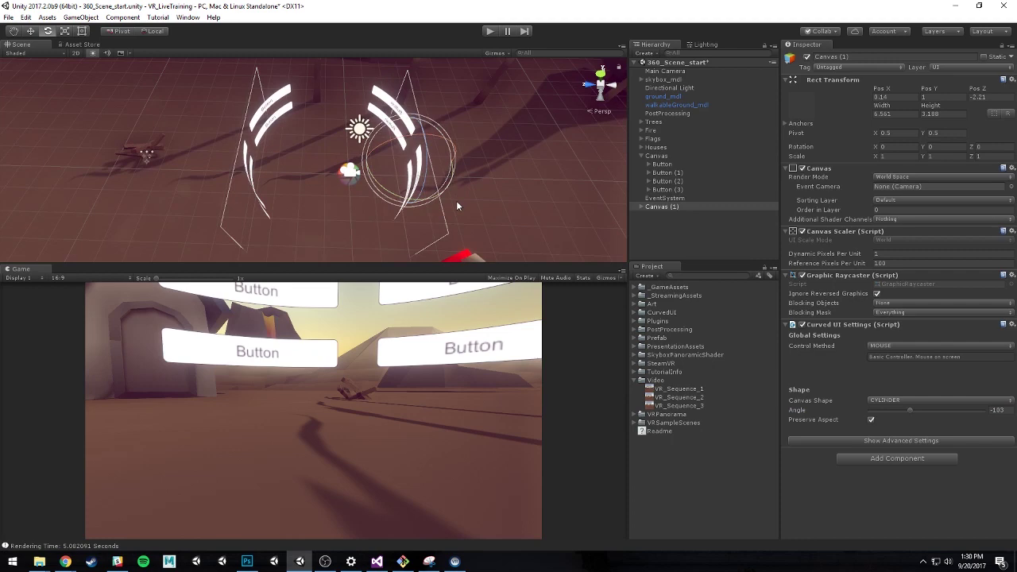
alt+drag(457, 200, 398, 148)
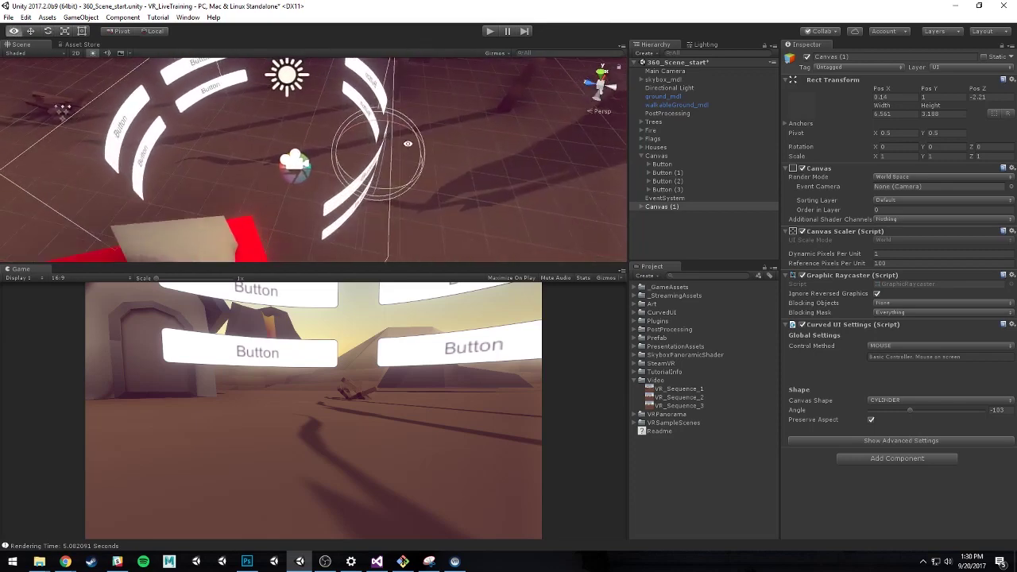
click(665, 209)
key(f)
key(w)
mouse_move(373, 157)
mouse_down()
mouse_move(353, 156)
mouse_move(362, 155)
mouse_up()
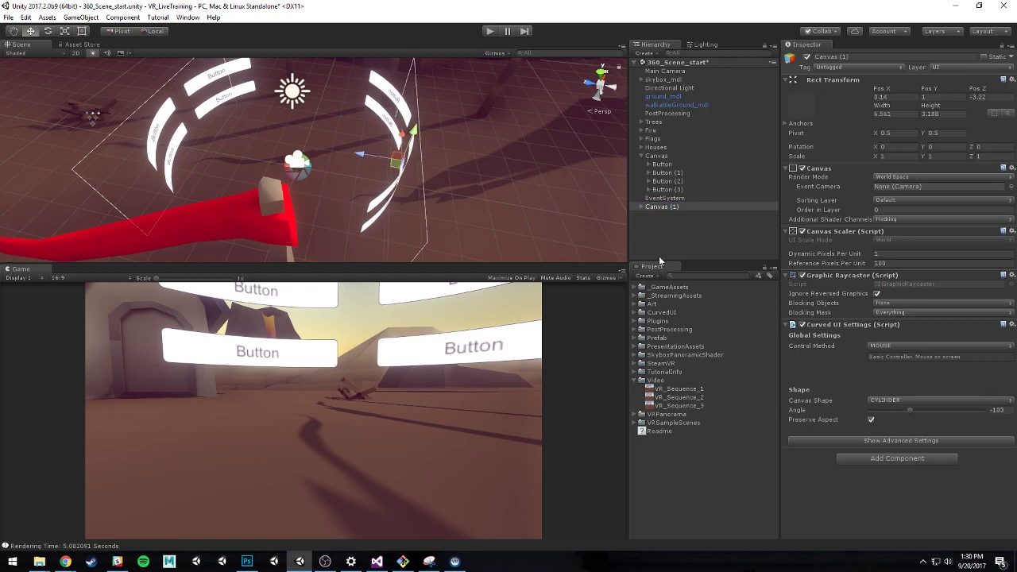
- Turn on Virtual Reality Supported in the Player Settings' XR Settings, then close Build Settings
key(ctrl+shift+b)
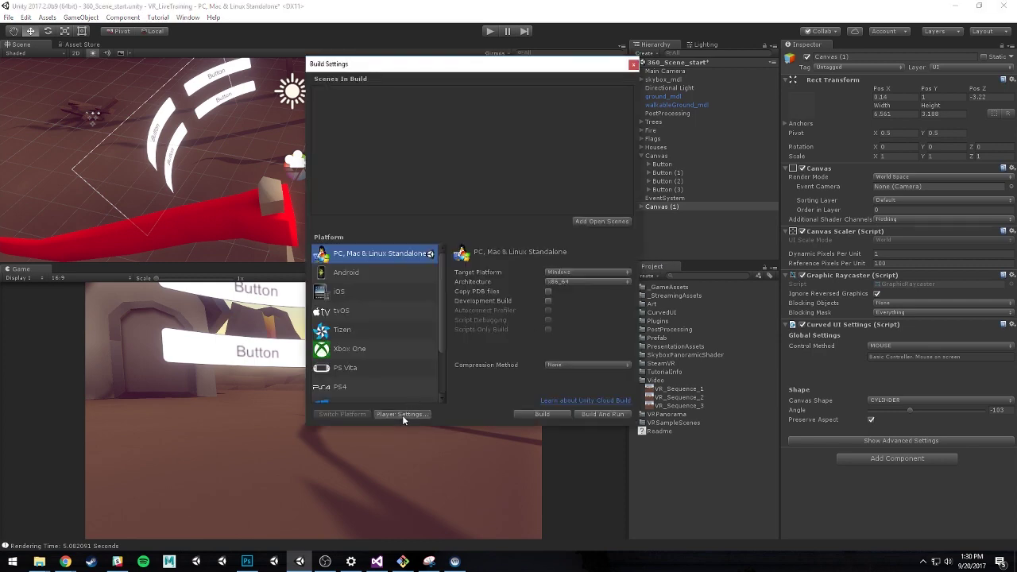
click(403, 414)
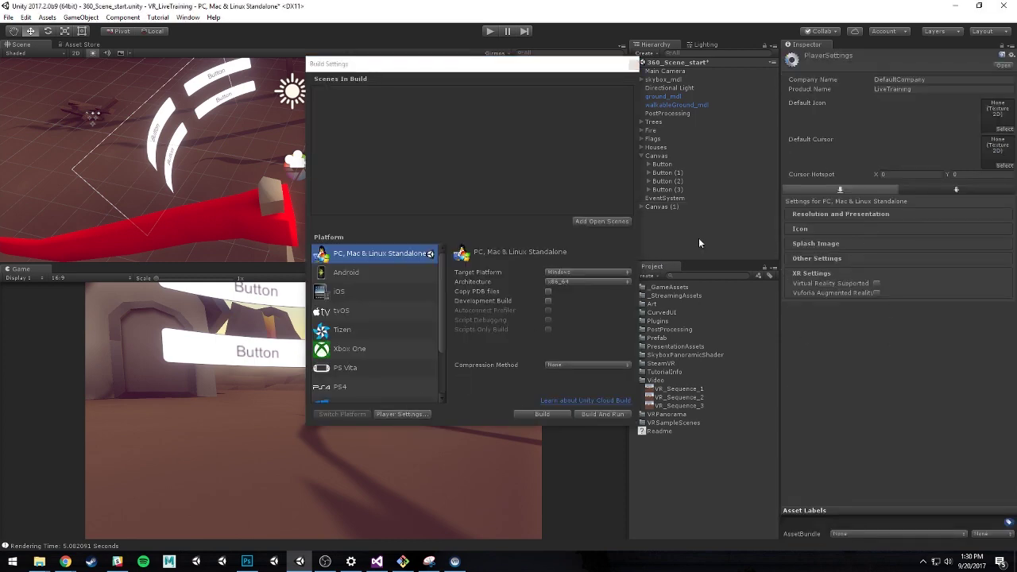
click(877, 283)
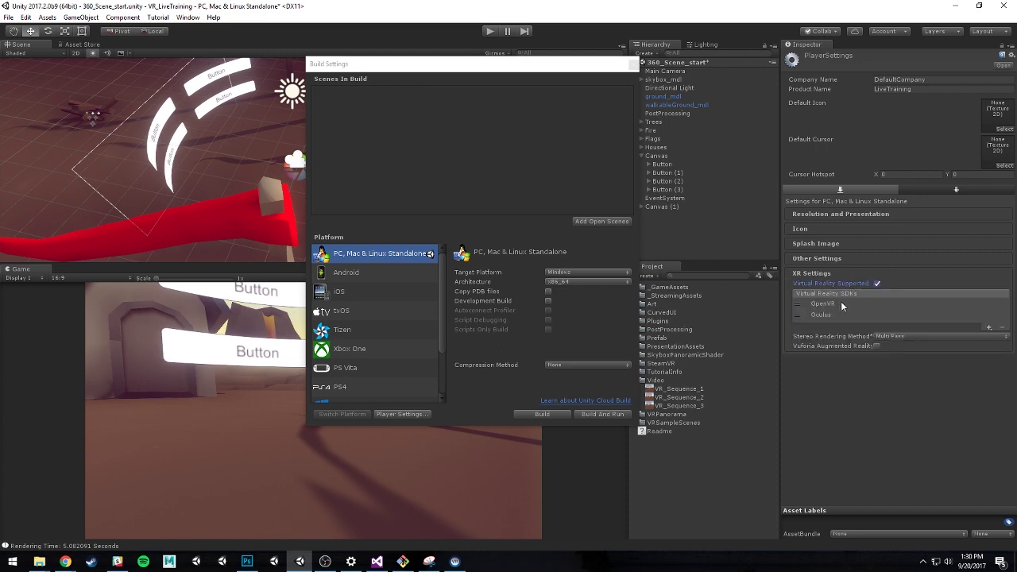
click(633, 65)
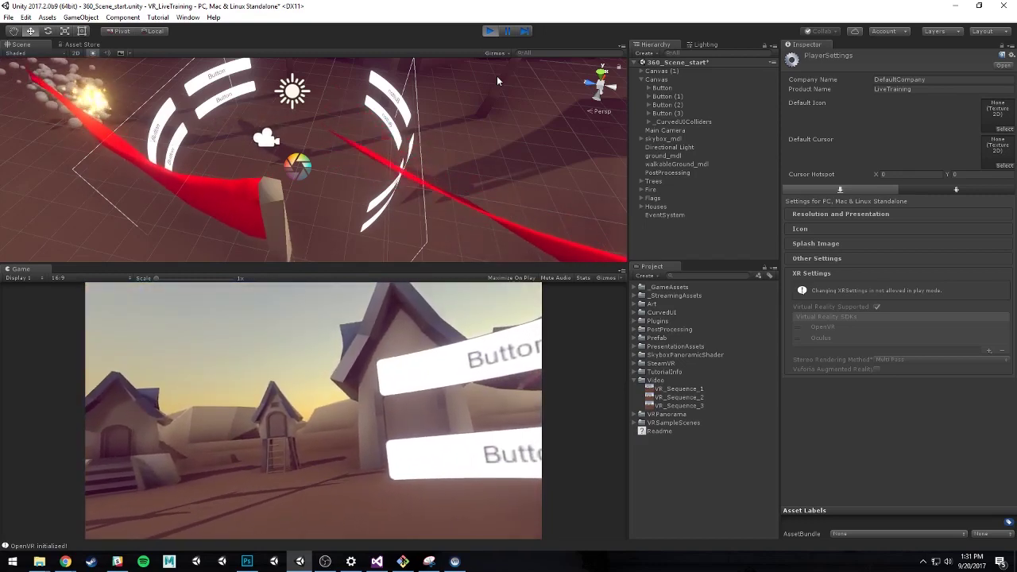
- Exit play mode and orbit the Scene view around the curved button rings
click(488, 32)
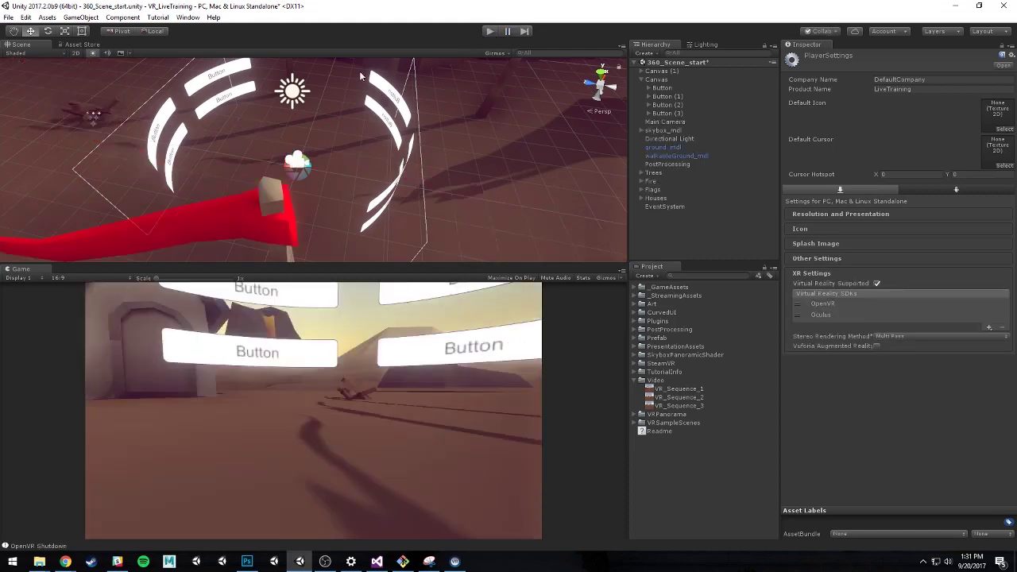
alt+drag(322, 73, 278, 136)
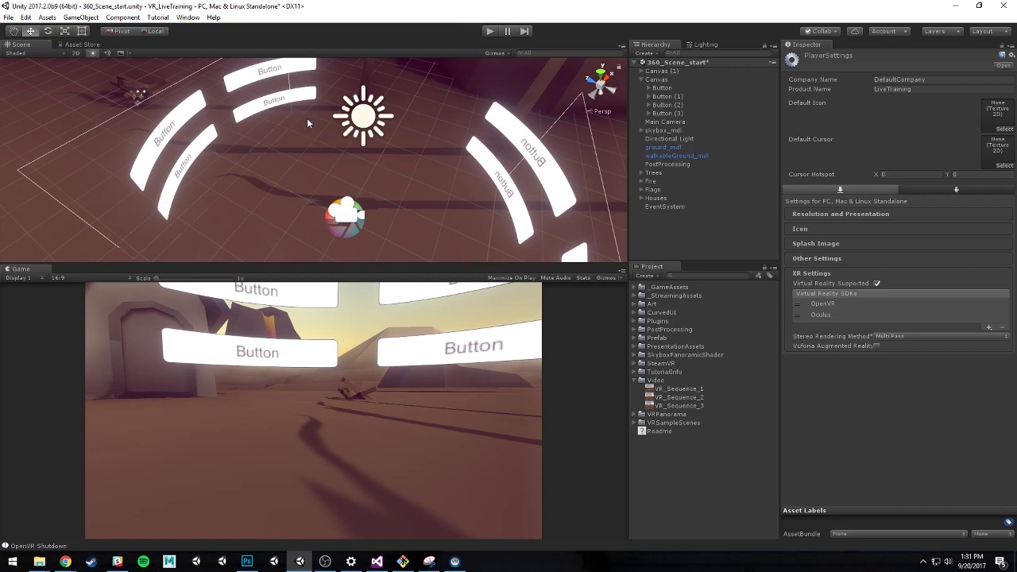
alt+drag(296, 155, 557, 189)
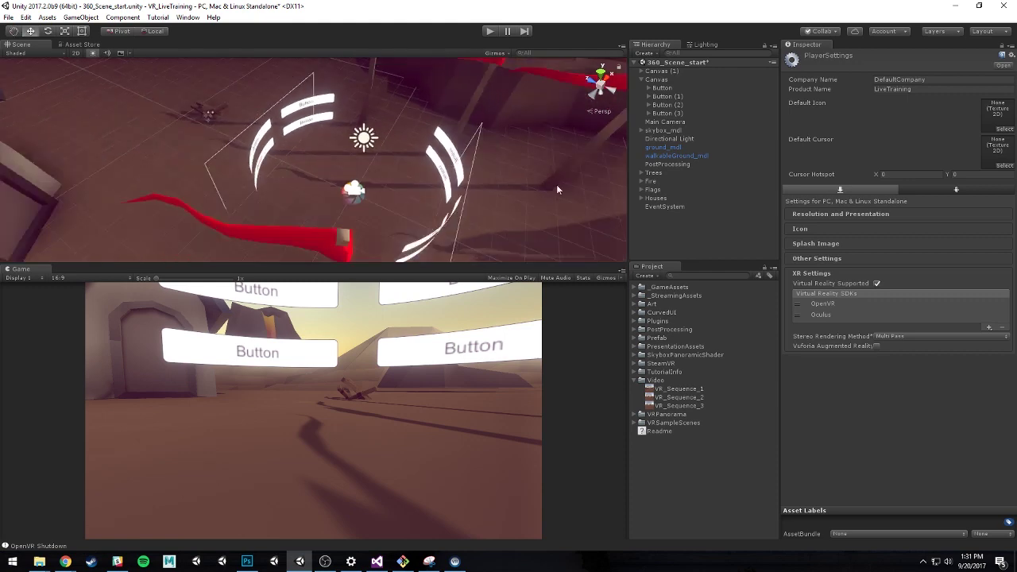
- Delete the duplicated right-hand ring Canvas (1), keeping the original four-button Canvas
click(466, 189)
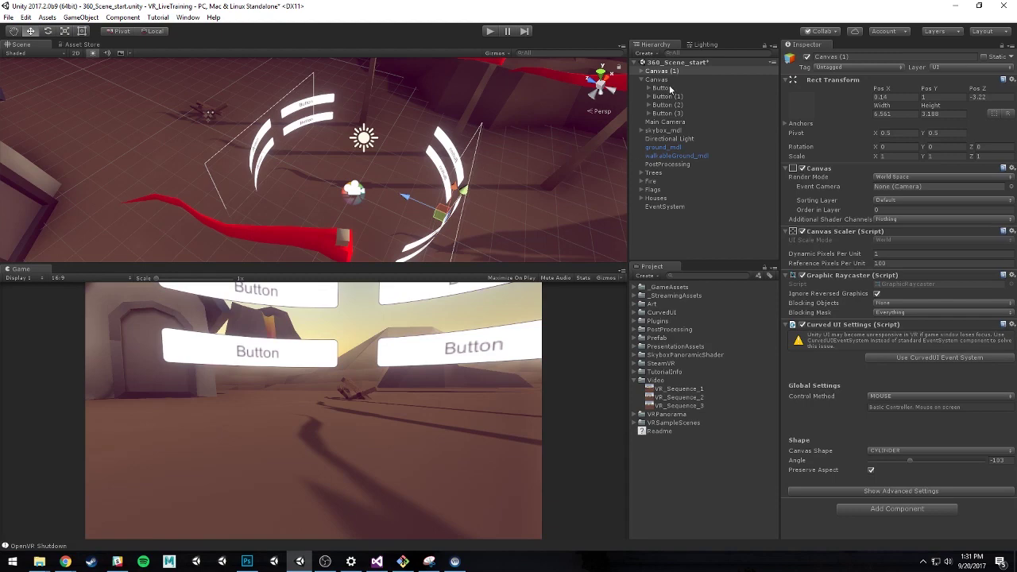
click(644, 83)
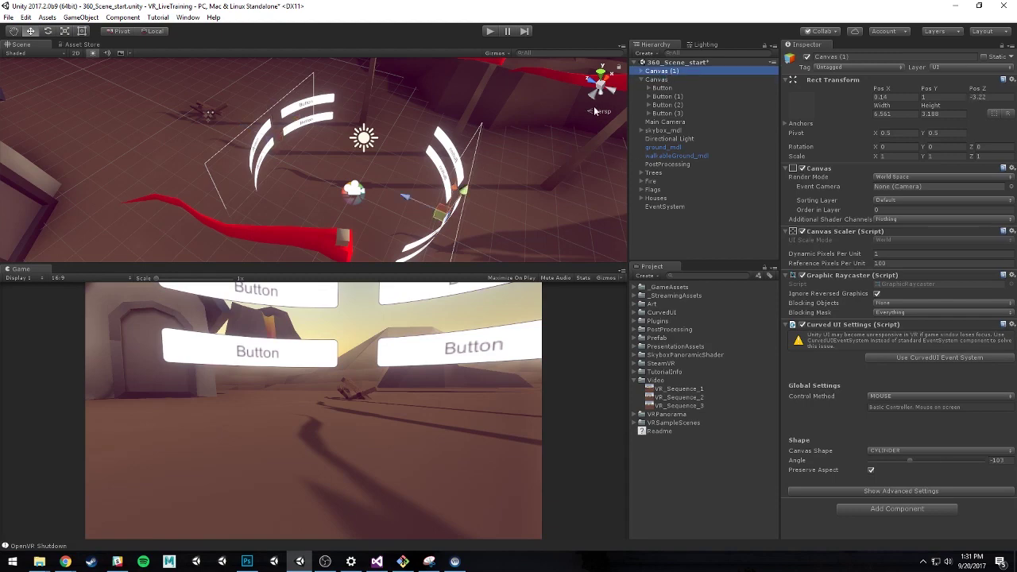
key(Delete)
alt+drag(457, 131, 336, 172)
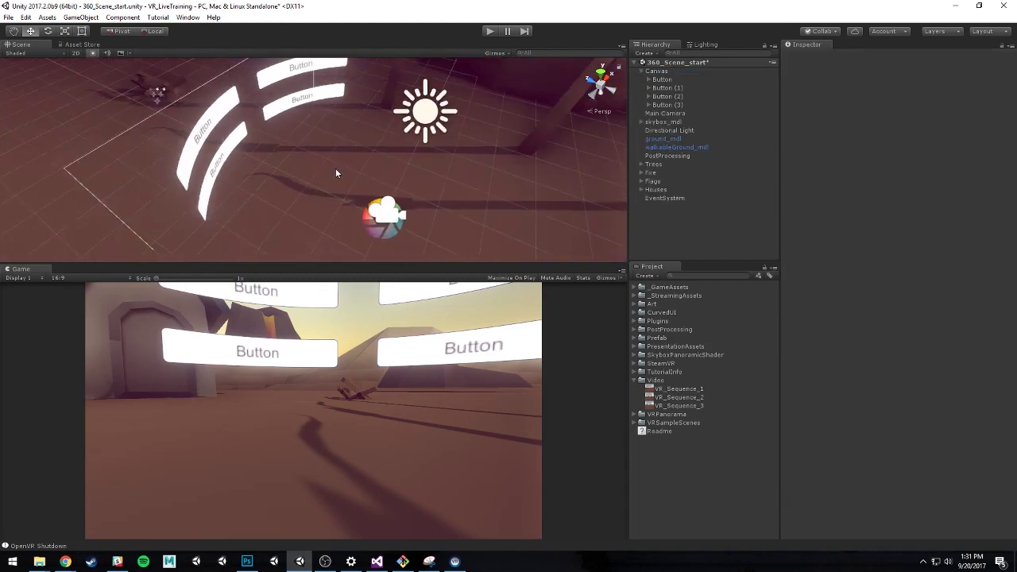
- Add the ControllerLaserPointer prefab from Assets/CurvedUI/Prefabs to the scene hierarchy
click(635, 313)
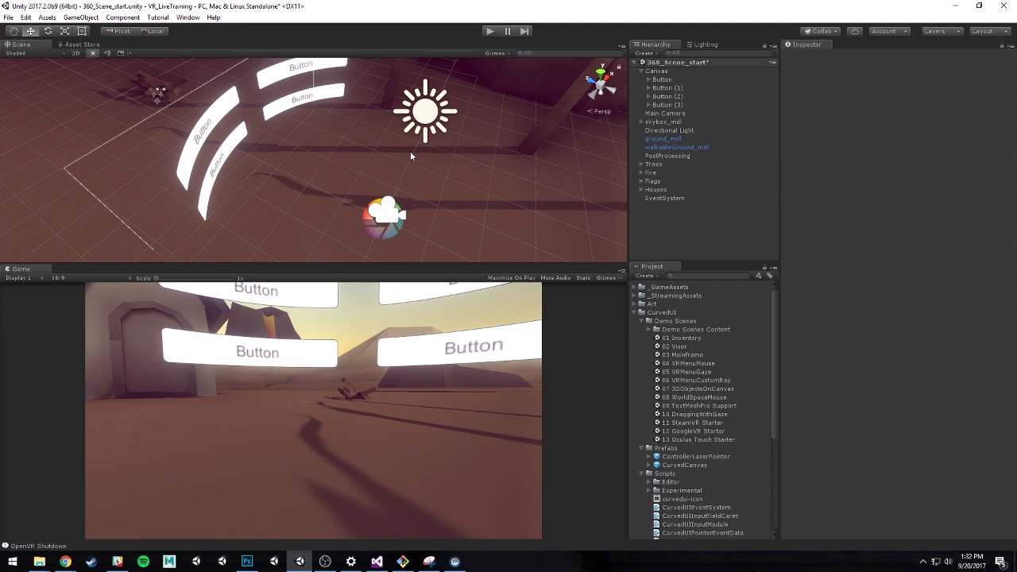
alt+drag(410, 151, 594, 186)
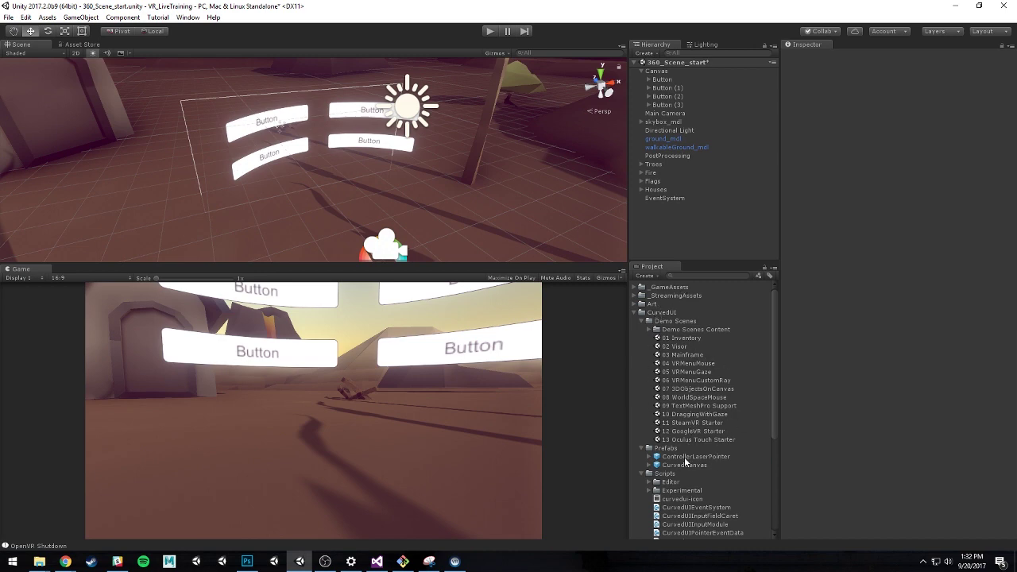
drag(685, 461, 657, 223)
right_drag(367, 148, 442, 141)
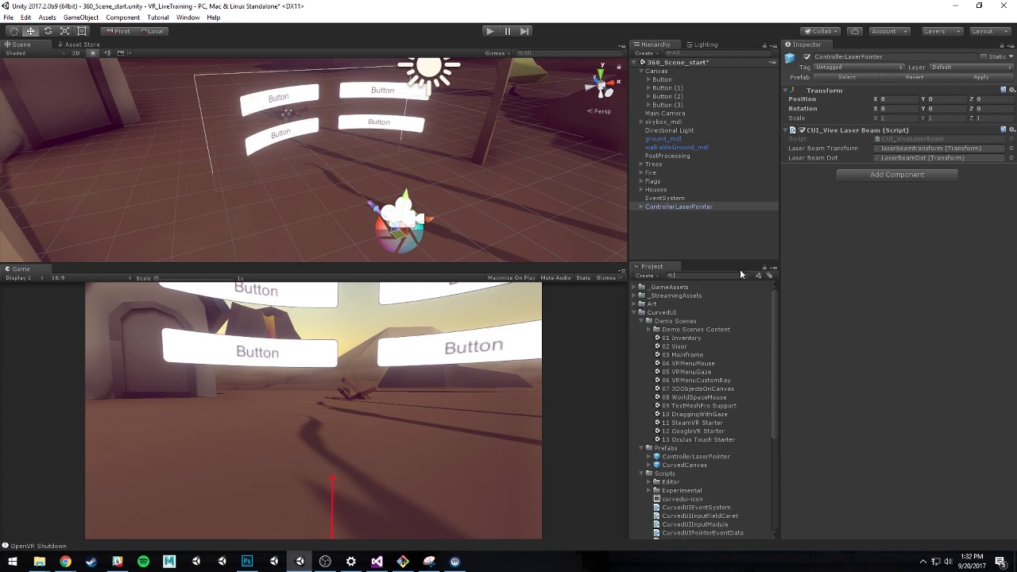
- Search the Project panel for 'Camera' and add the SteamVR [CameraRig] prefab to the Hierarchy
text(Camera)
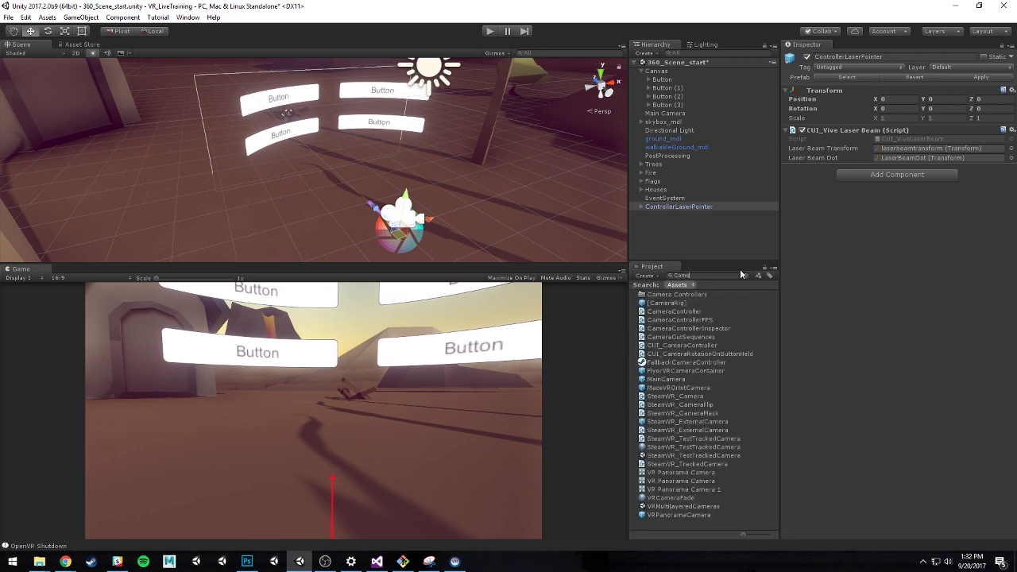
drag(671, 303, 673, 235)
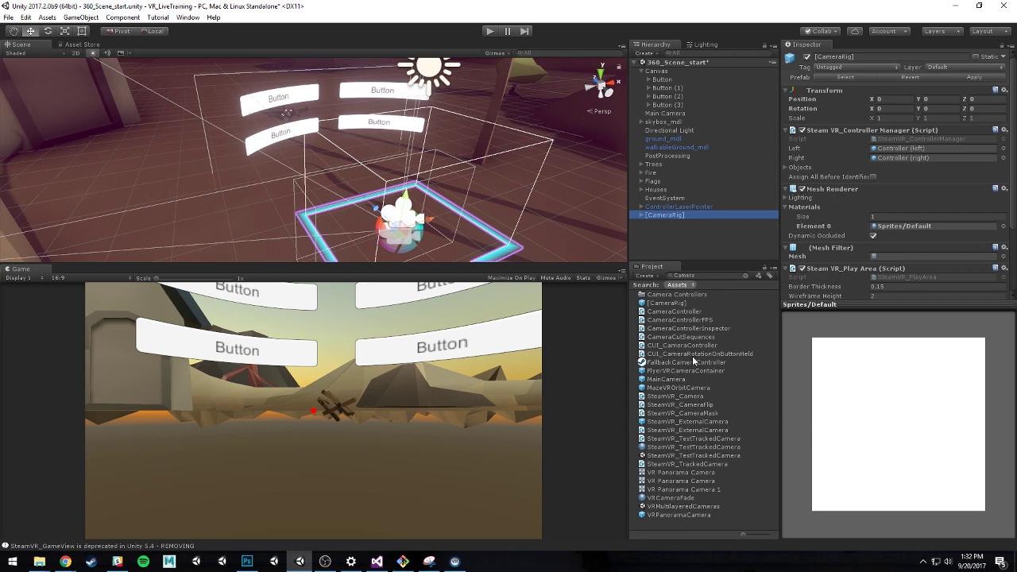
- Clear the 'Camera' search filter so the Project panel shows all folders
click(745, 276)
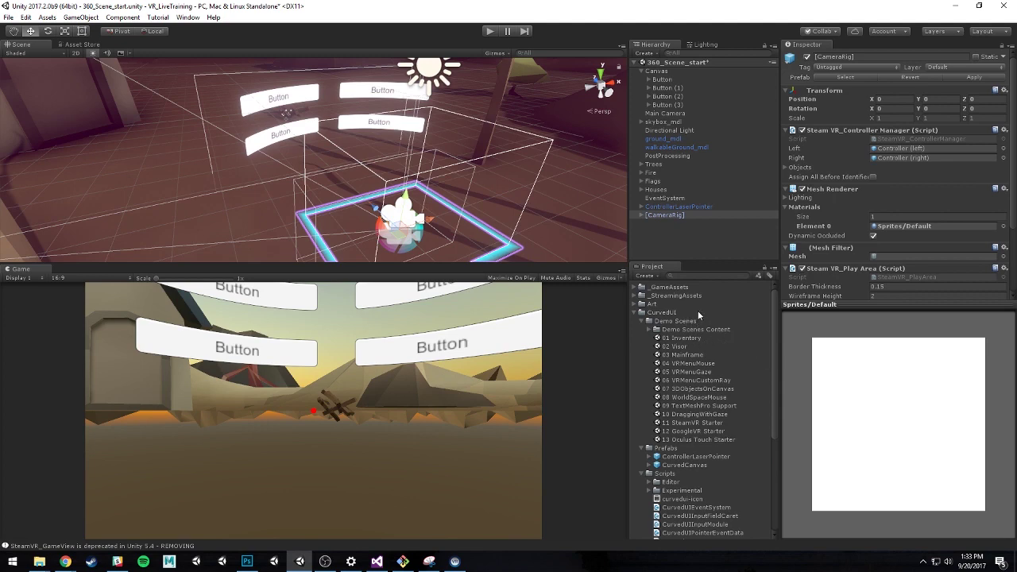
- Parent ControllerLaserPointer under [CameraRig]'s Controller (right), then view the Main Camera from above
click(642, 216)
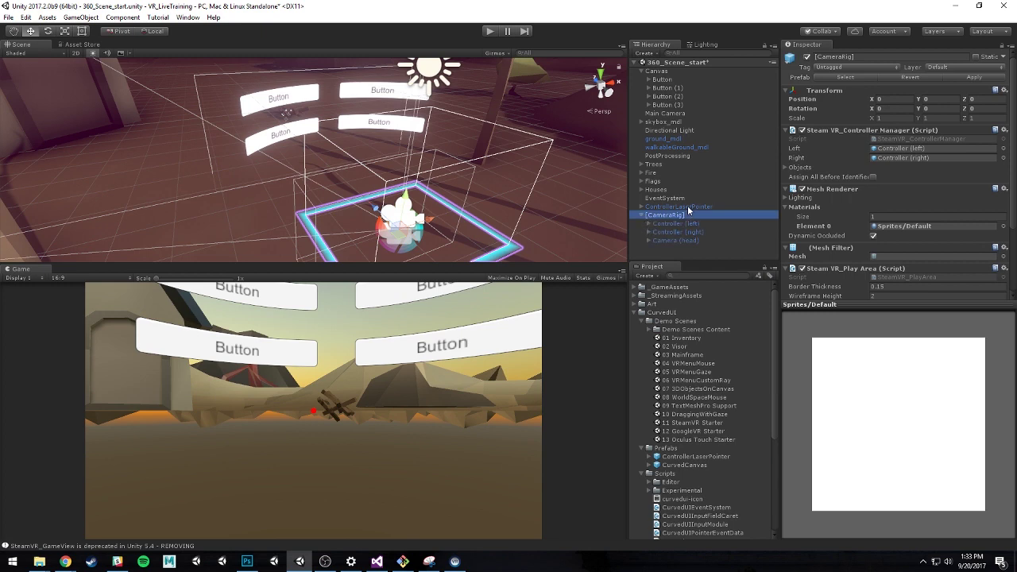
drag(688, 206, 684, 235)
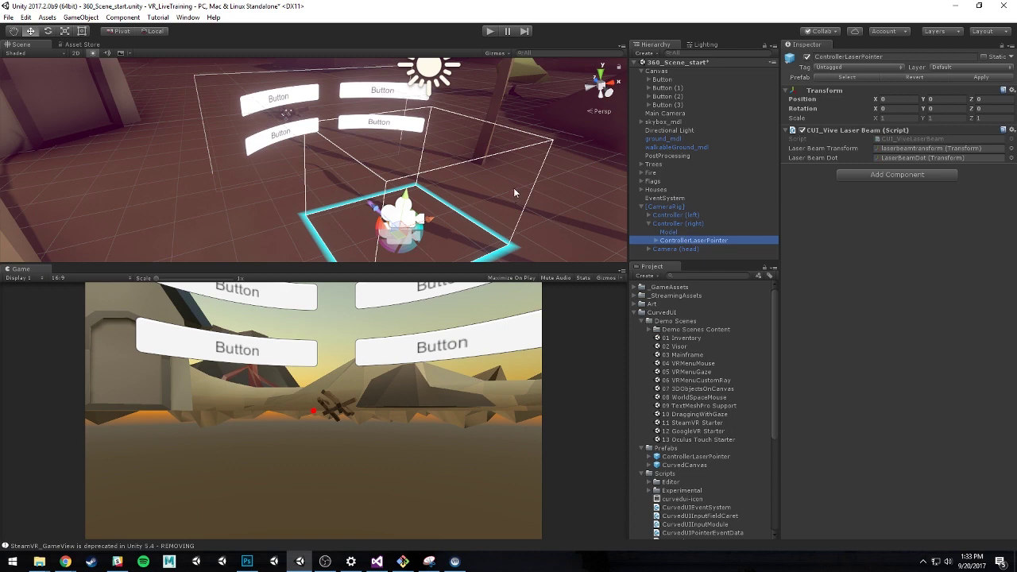
click(687, 113)
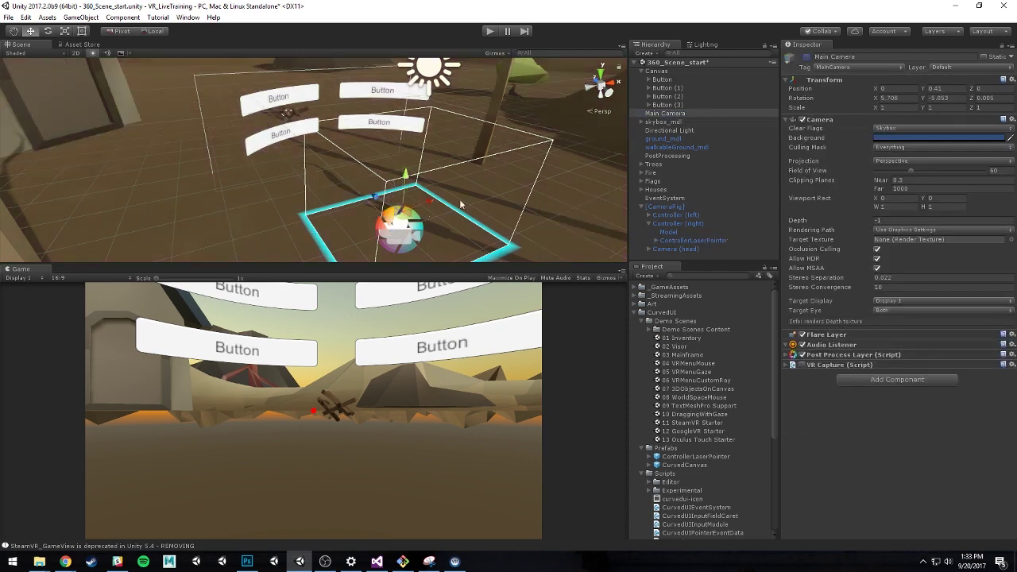
alt+drag(469, 207, 452, 177)
scroll(273, 87, down, 2)
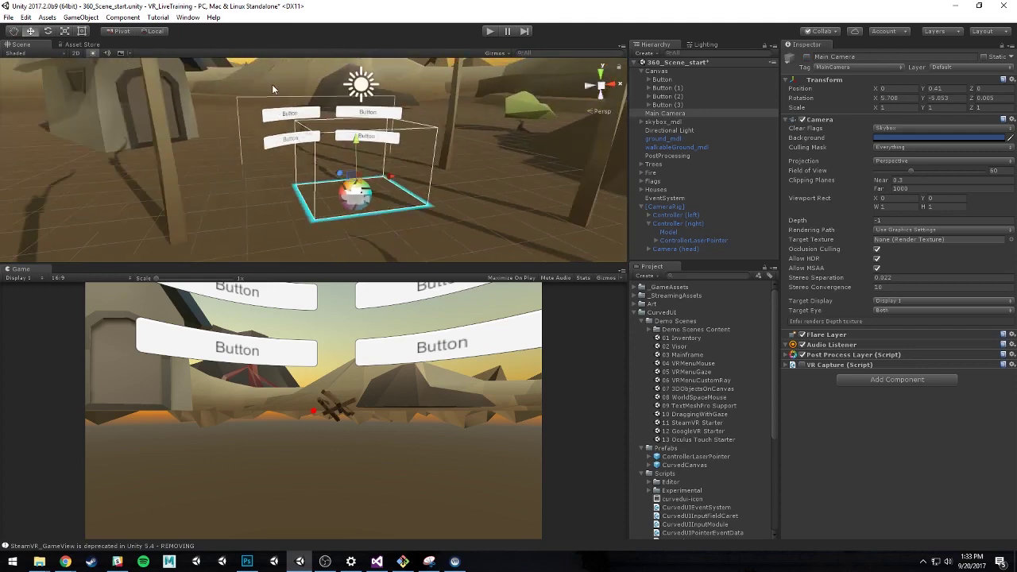
alt+drag(273, 83, 378, 230)
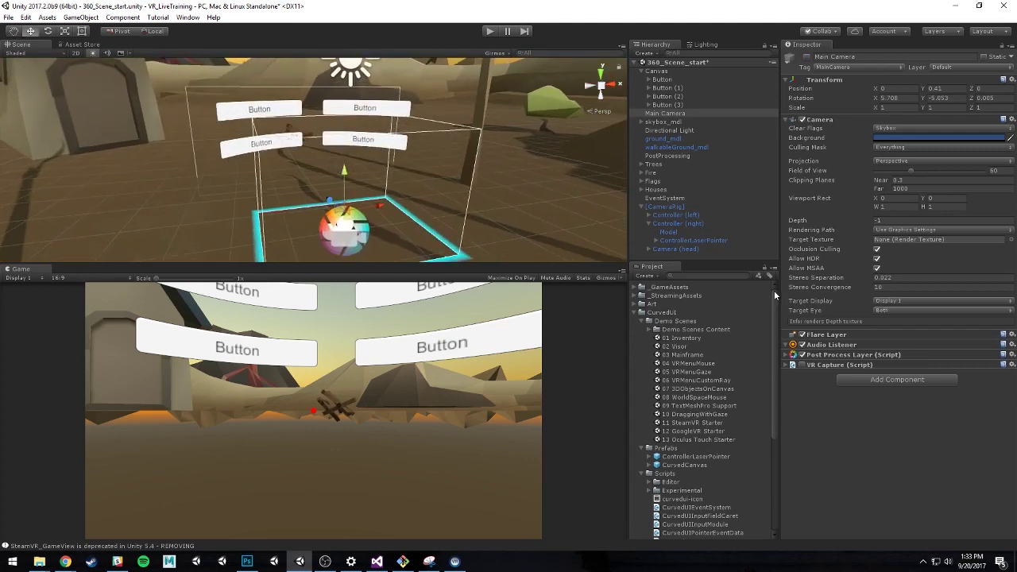
- Give the Canvas the CurvedUI event system and the VIVE control method
click(683, 198)
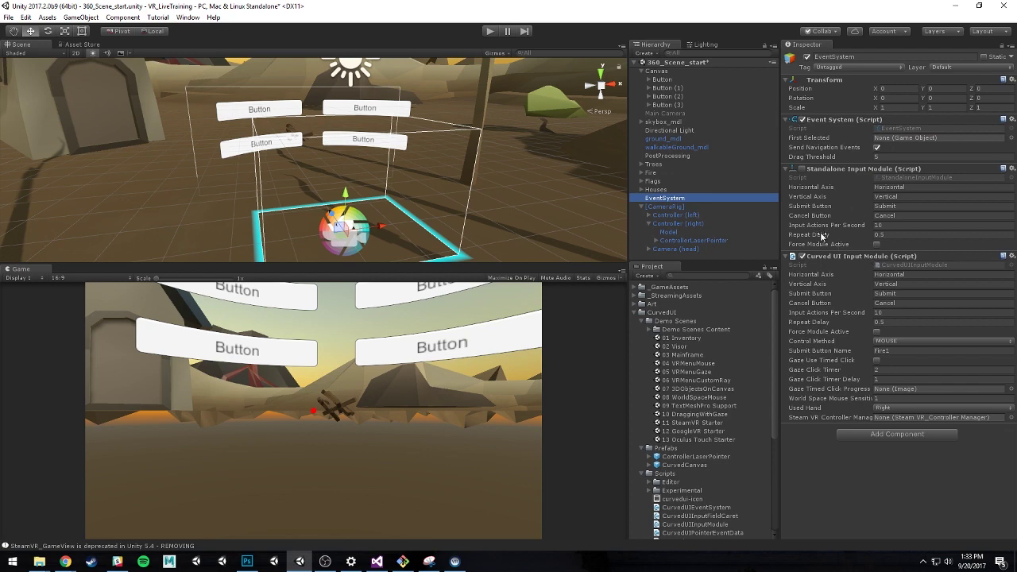
click(641, 207)
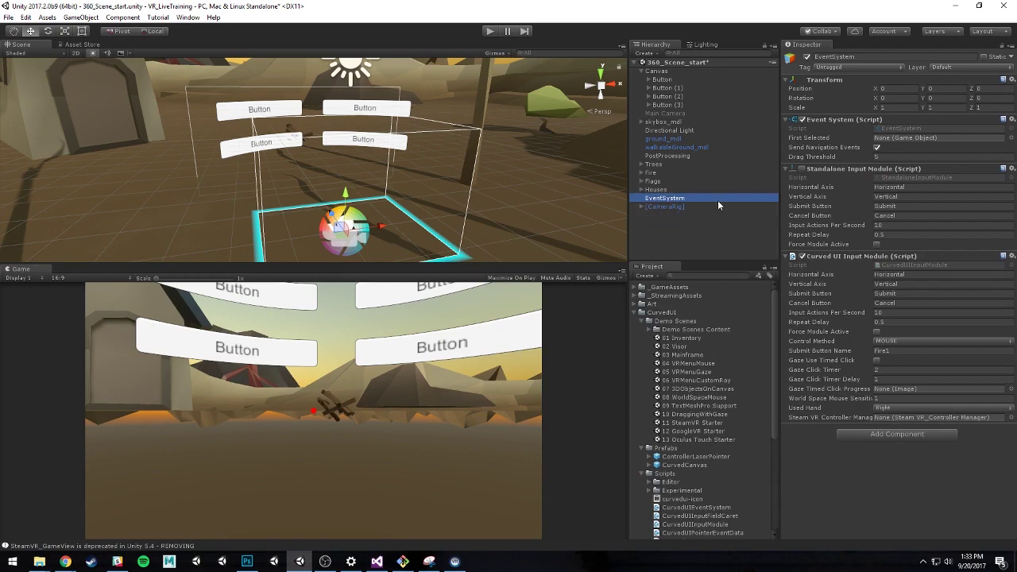
click(674, 72)
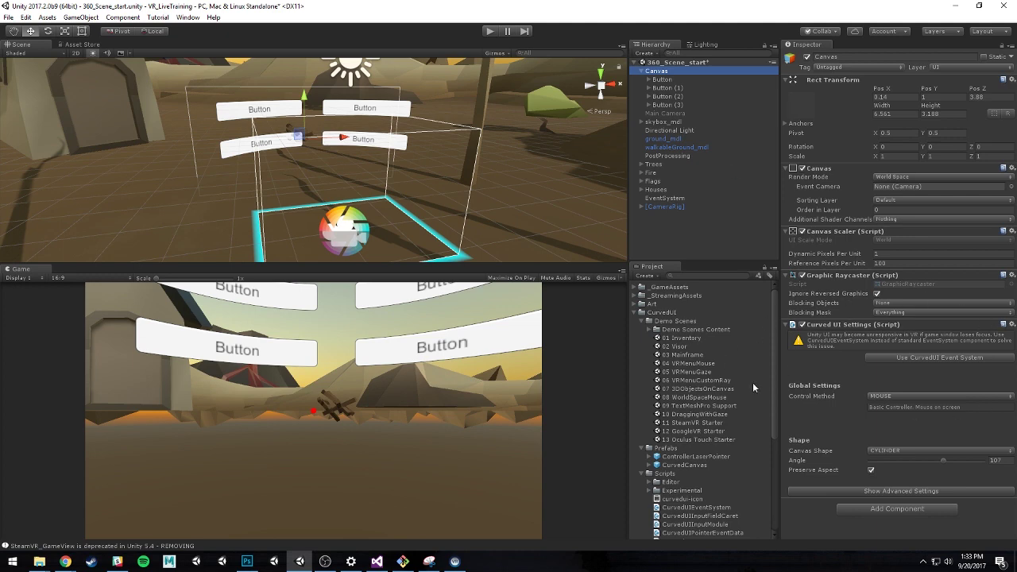
click(920, 357)
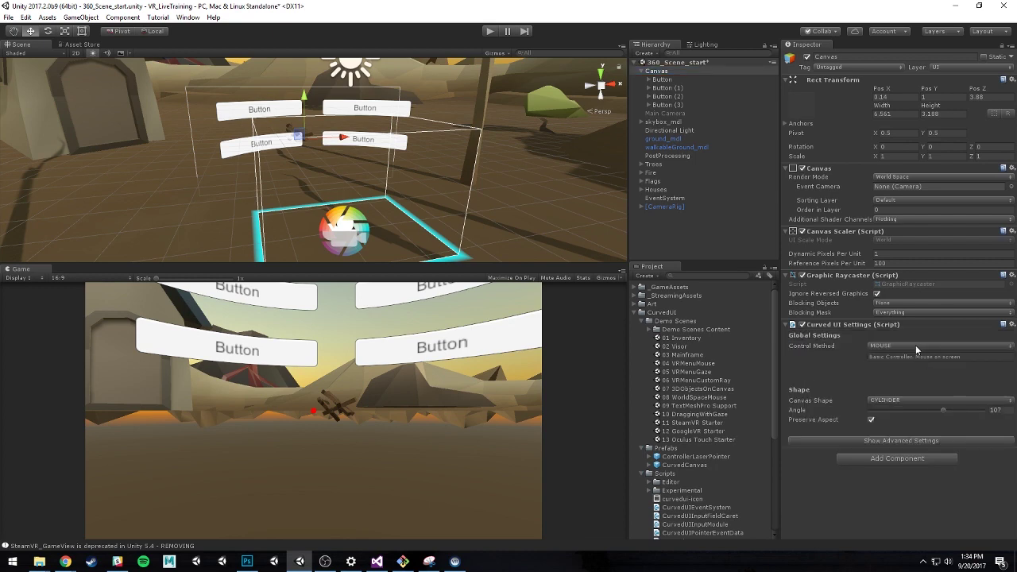
click(901, 345)
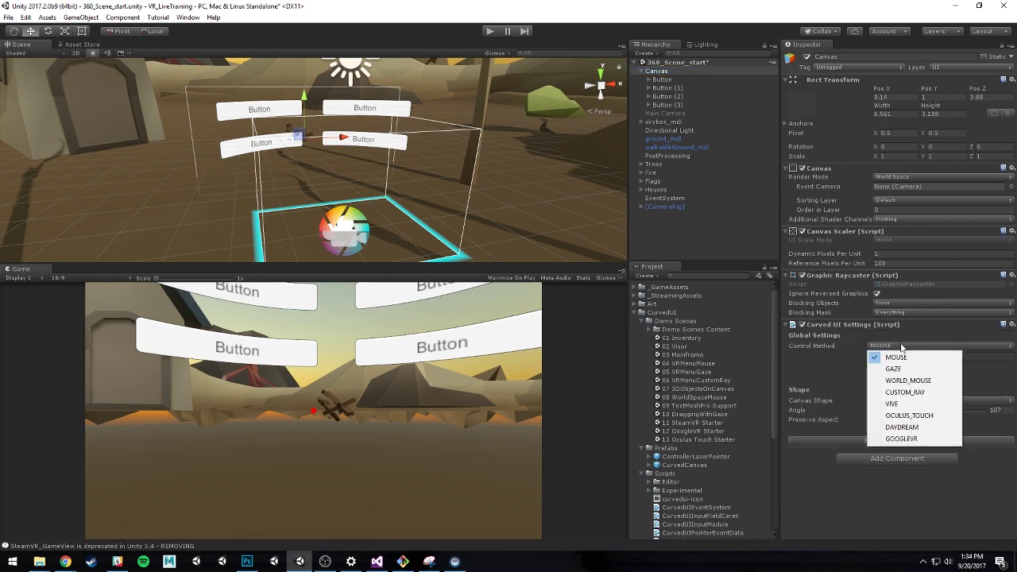
click(916, 406)
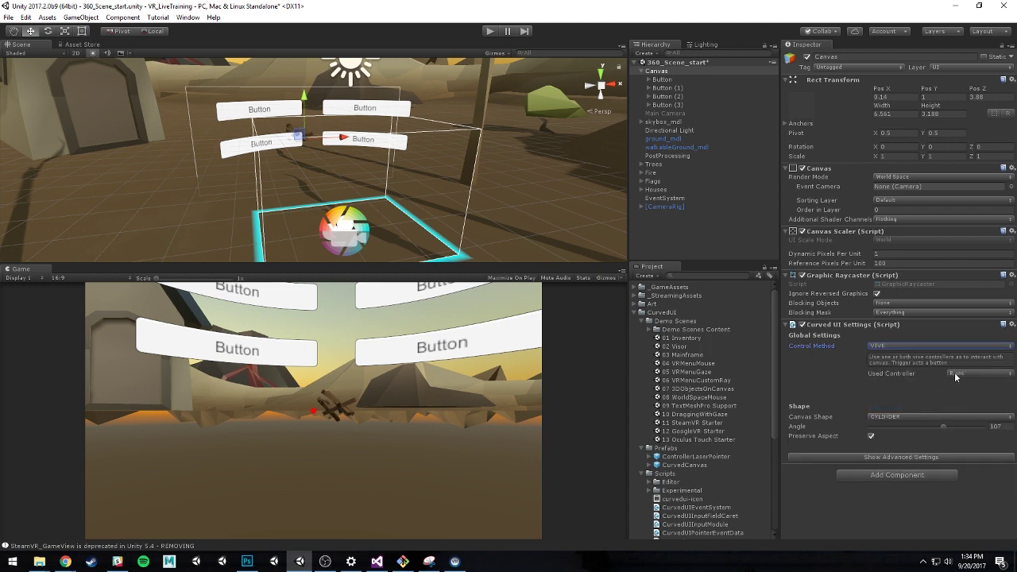
click(642, 206)
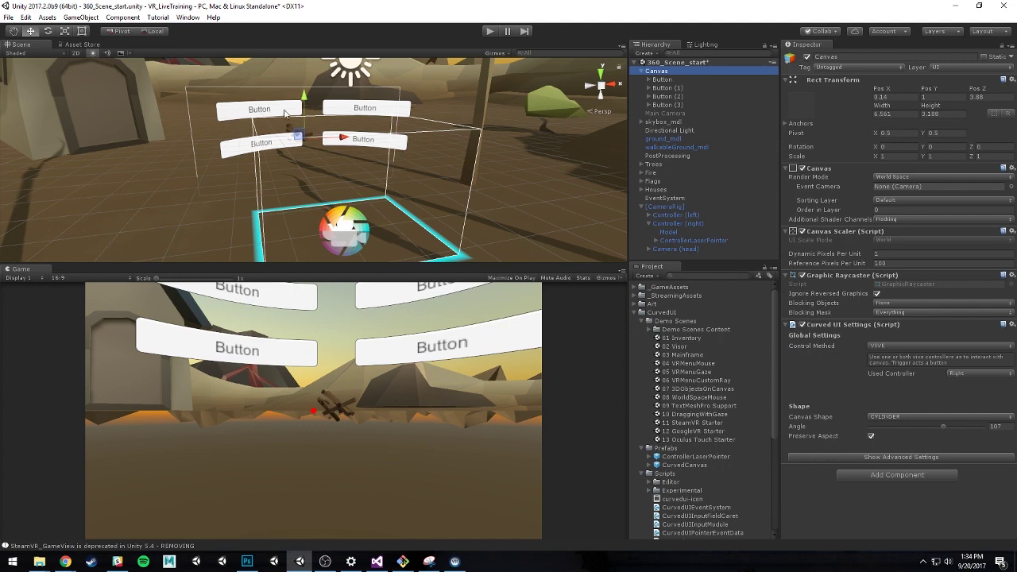
- Select Button through Button (3), confirm their pink Highlighted Color, and save the scene
click(668, 80)
shift+click(667, 105)
scroll(958, 207, down, 3)
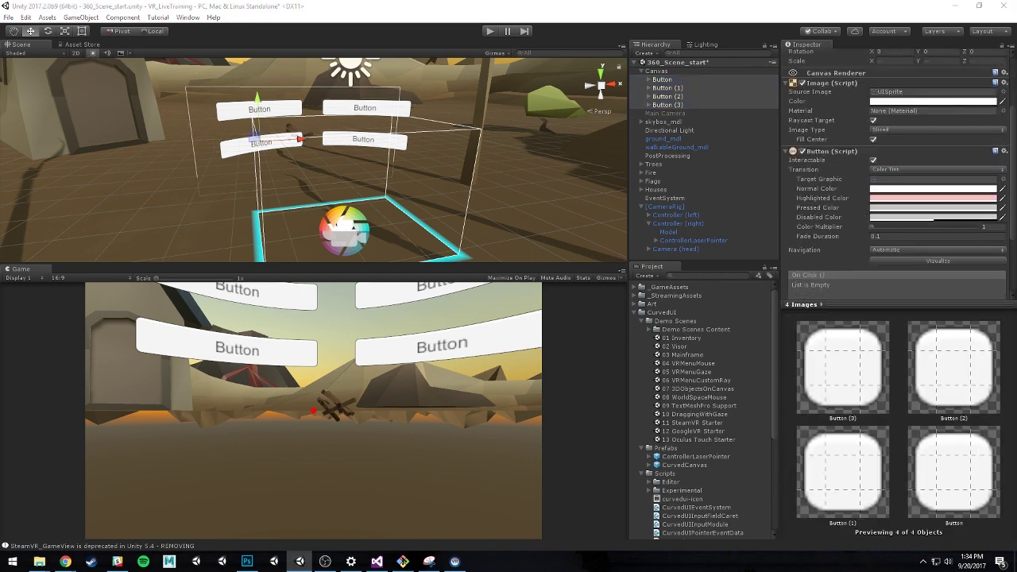
click(961, 232)
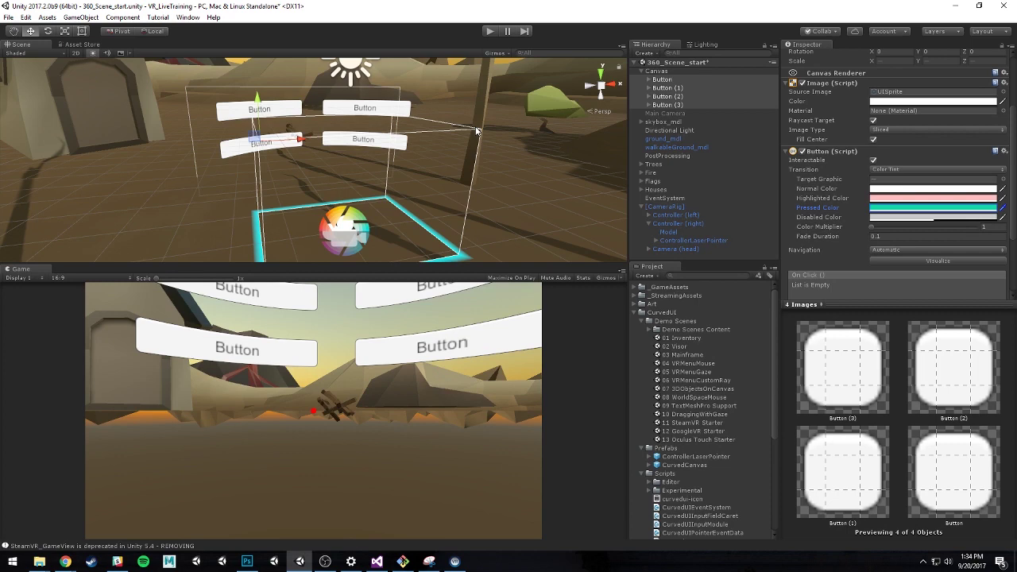
key(ctrl+s)
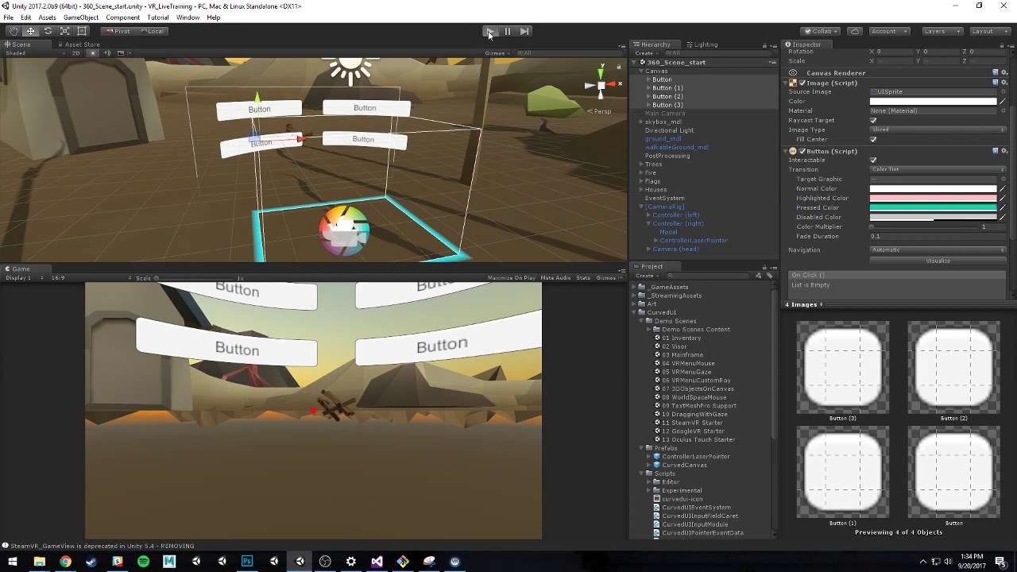
click(490, 32)
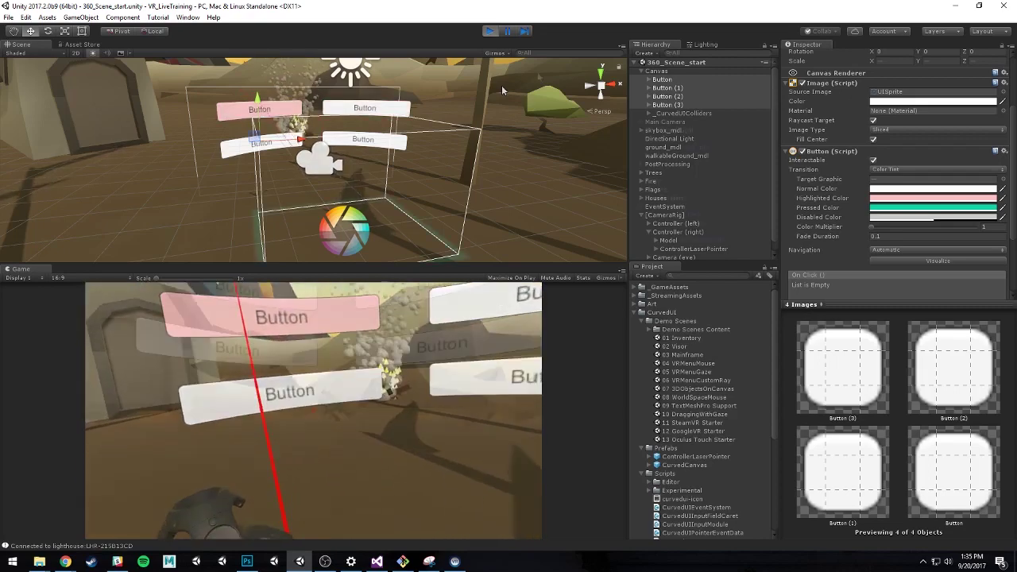
key(ctrl+p)
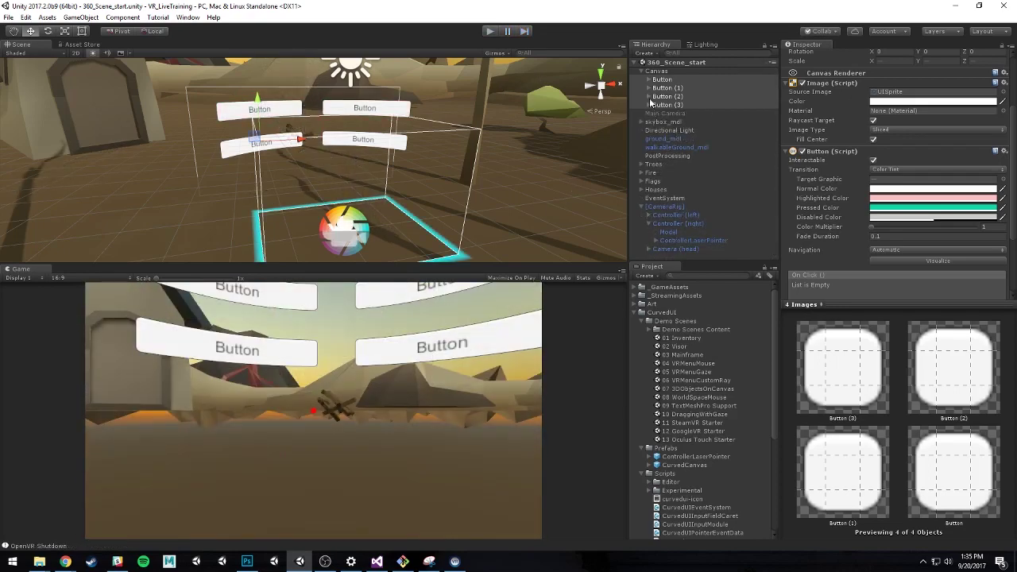
click(693, 240)
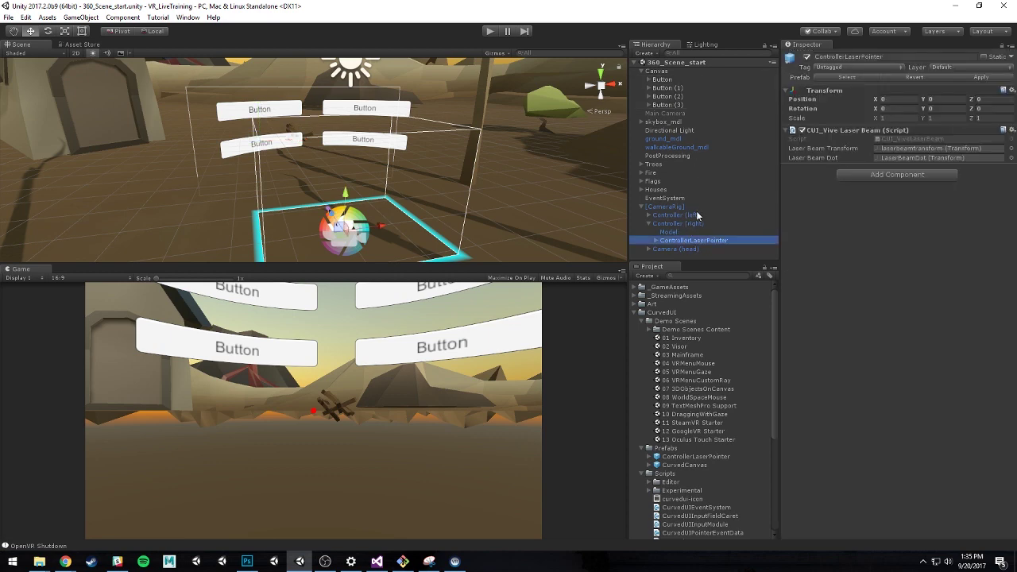
click(669, 72)
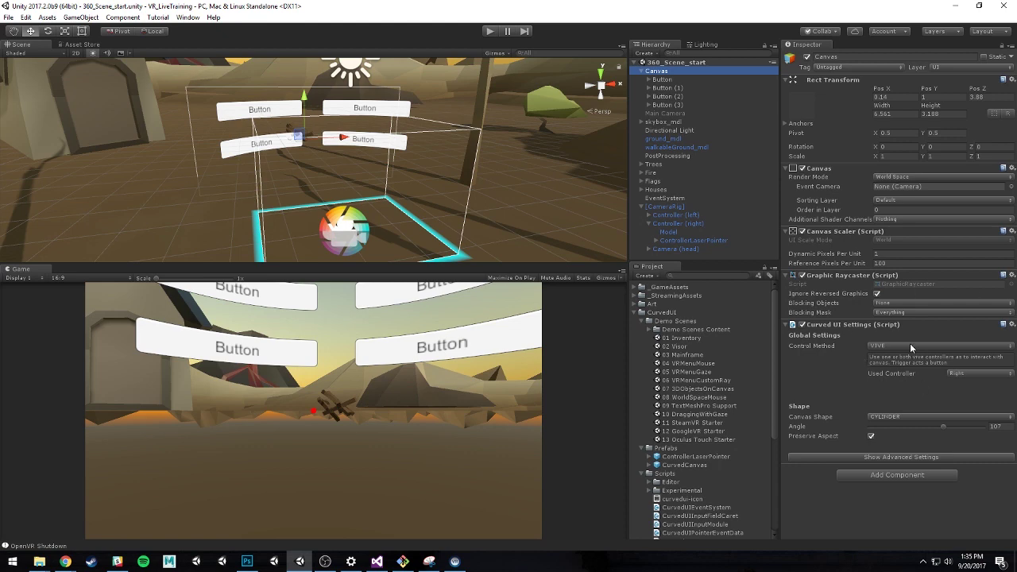
click(685, 197)
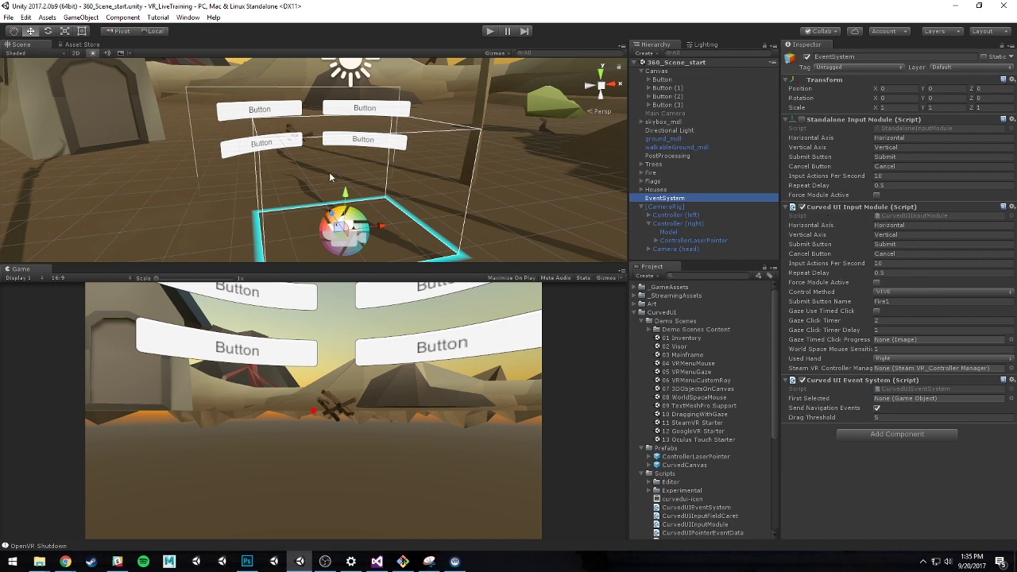
click(642, 206)
click(663, 230)
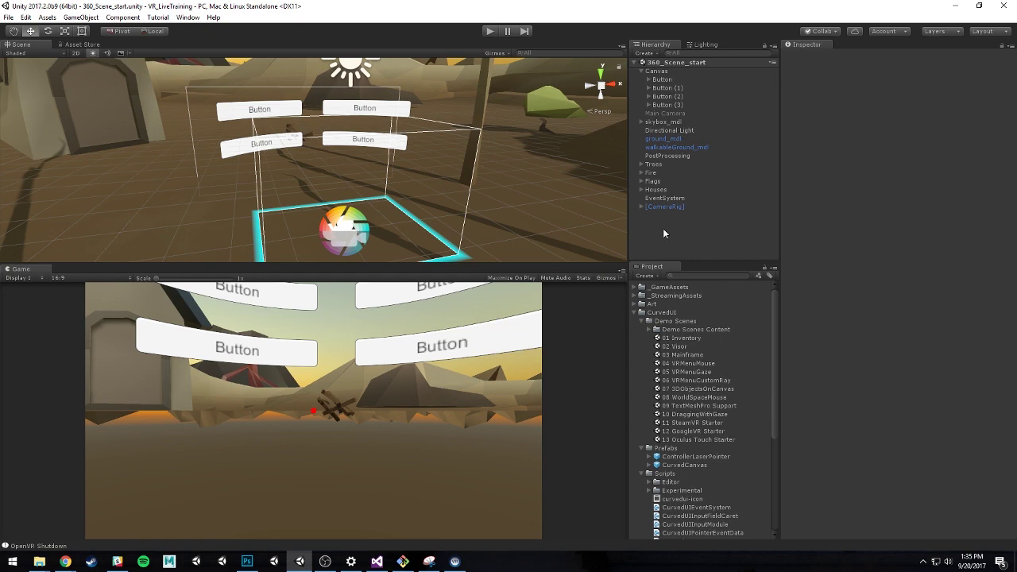
- Inspect ground_mdl, skybox_mdl and [CameraRig], then keep the Canvas's Used Controller set to Right
click(670, 140)
click(674, 122)
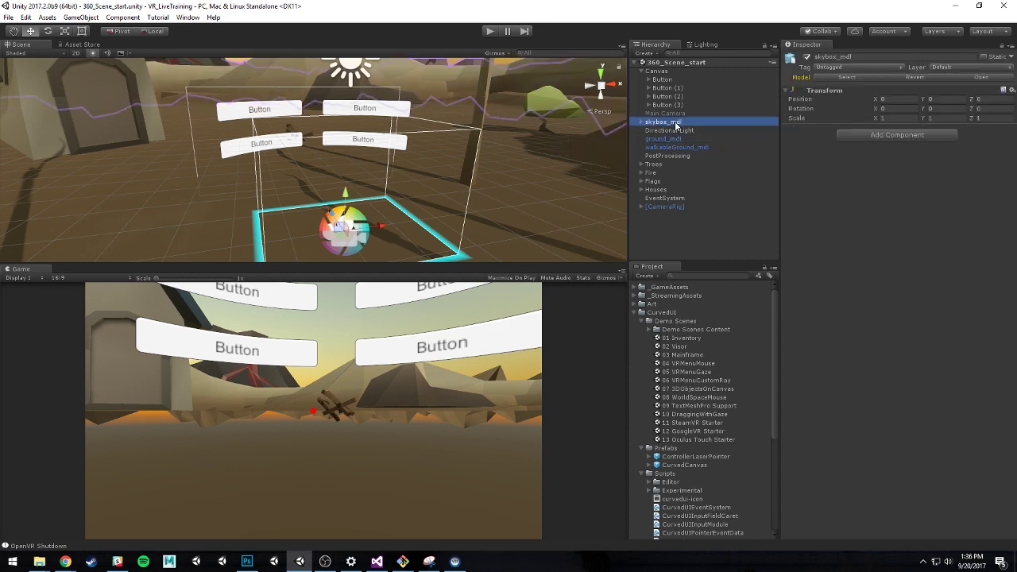
click(671, 205)
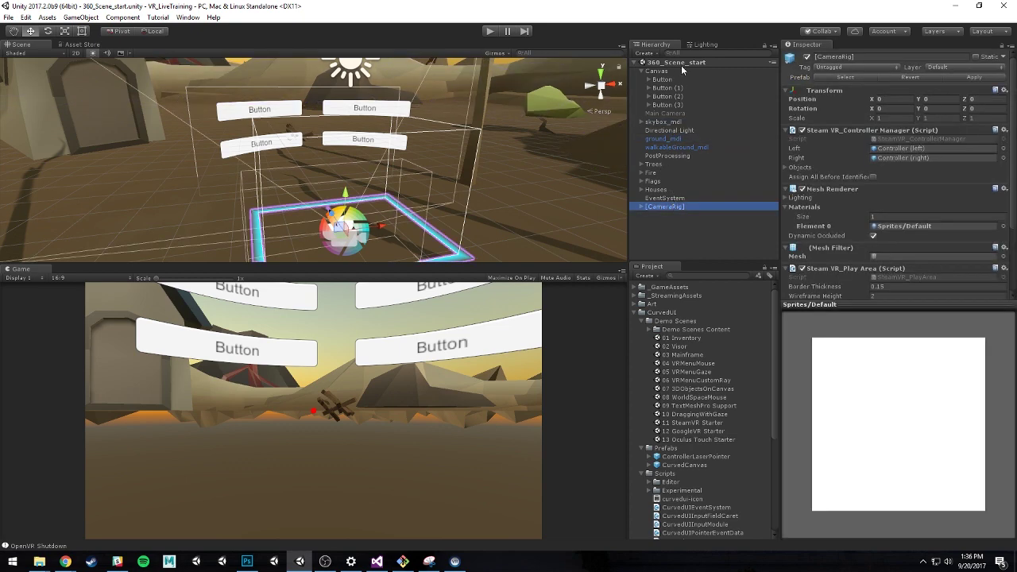
click(660, 70)
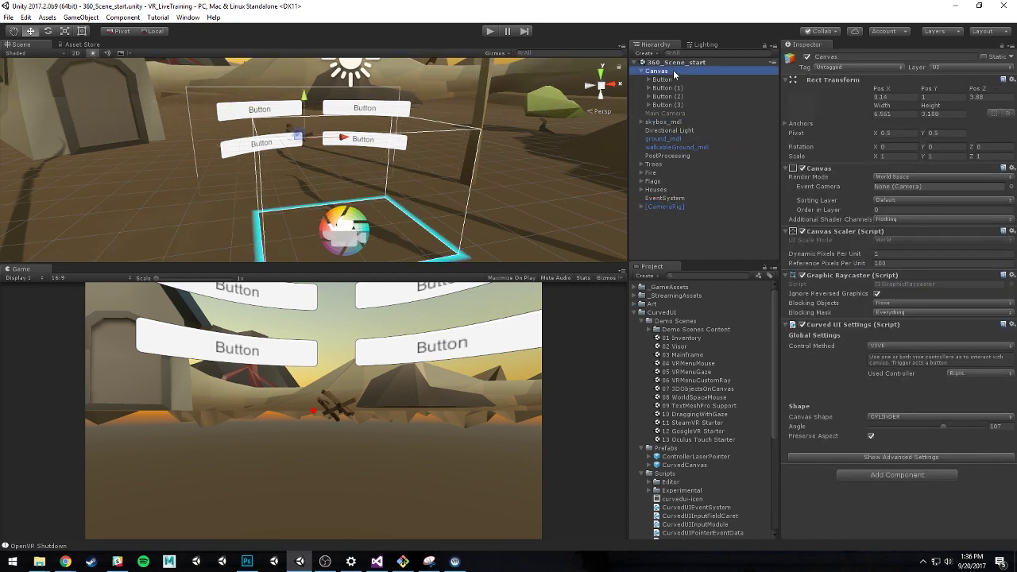
click(970, 373)
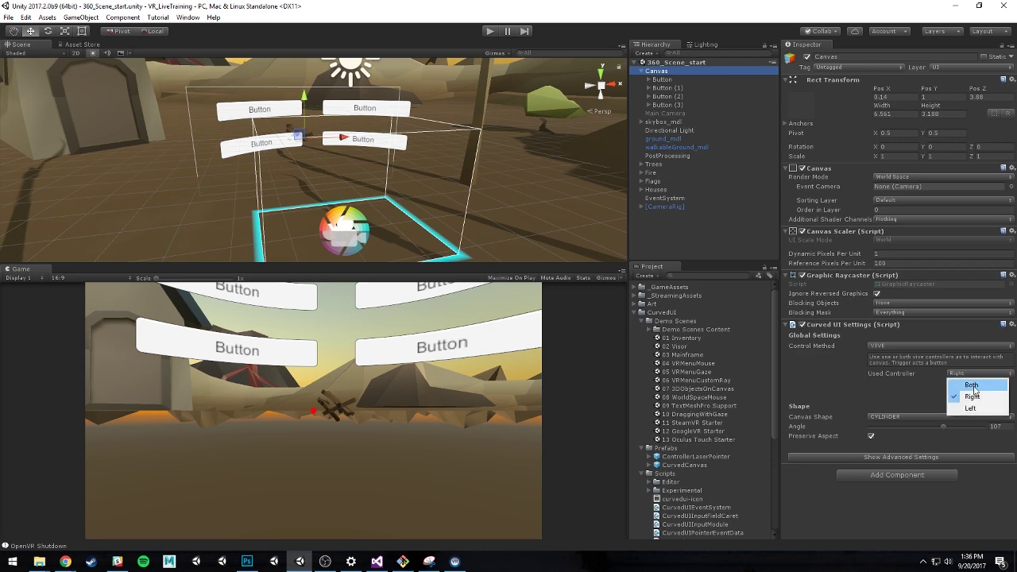
click(831, 375)
- Show ControllerLaserPointer's CUI_Vive Laser Beam settings and expand Controller (left)'s children
click(641, 207)
click(690, 240)
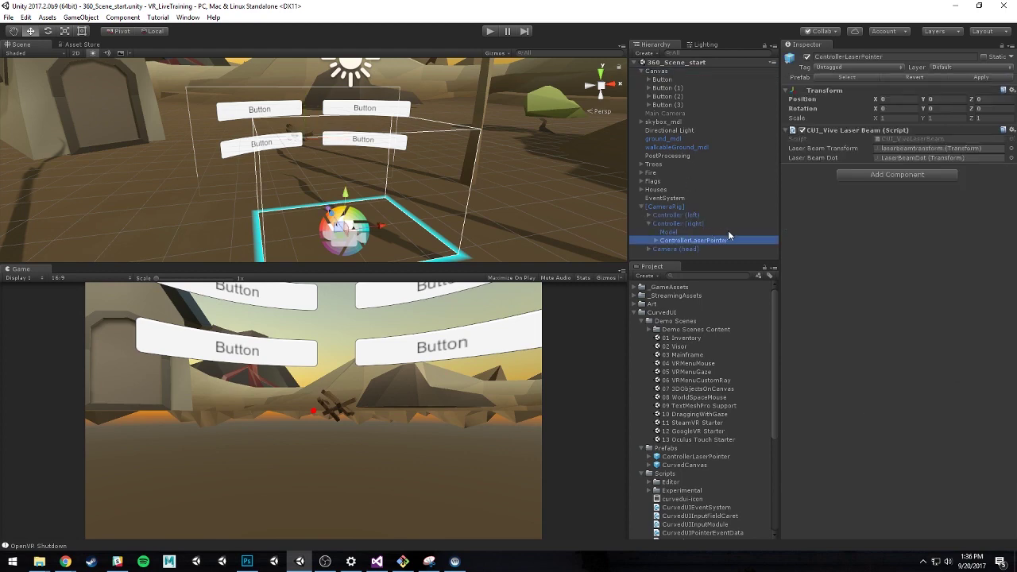
click(649, 215)
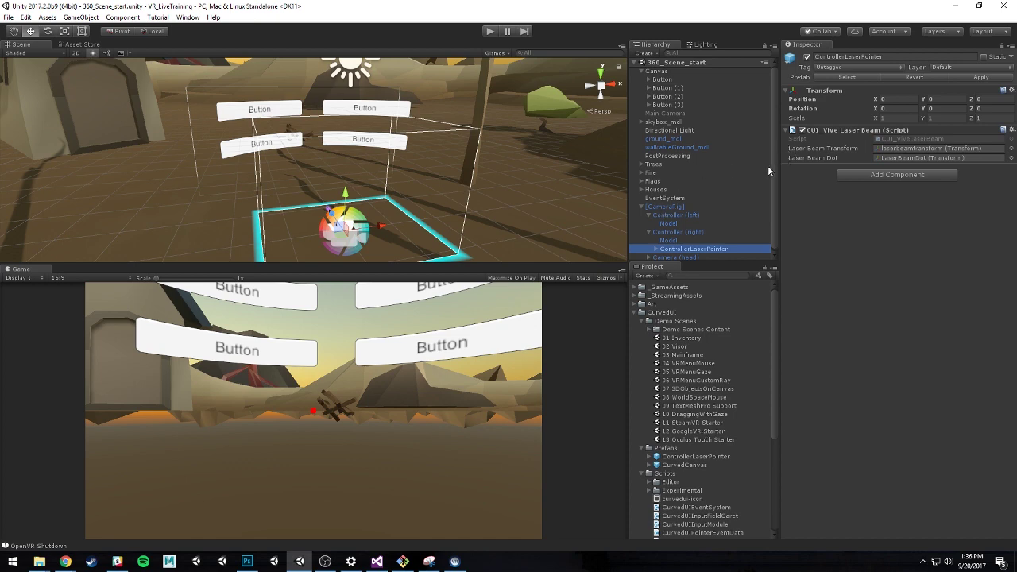
- Check [CameraRig] and the left controller, then inspect EventSystem's Curved UI Input Module (VIVE, Right hand)
click(687, 206)
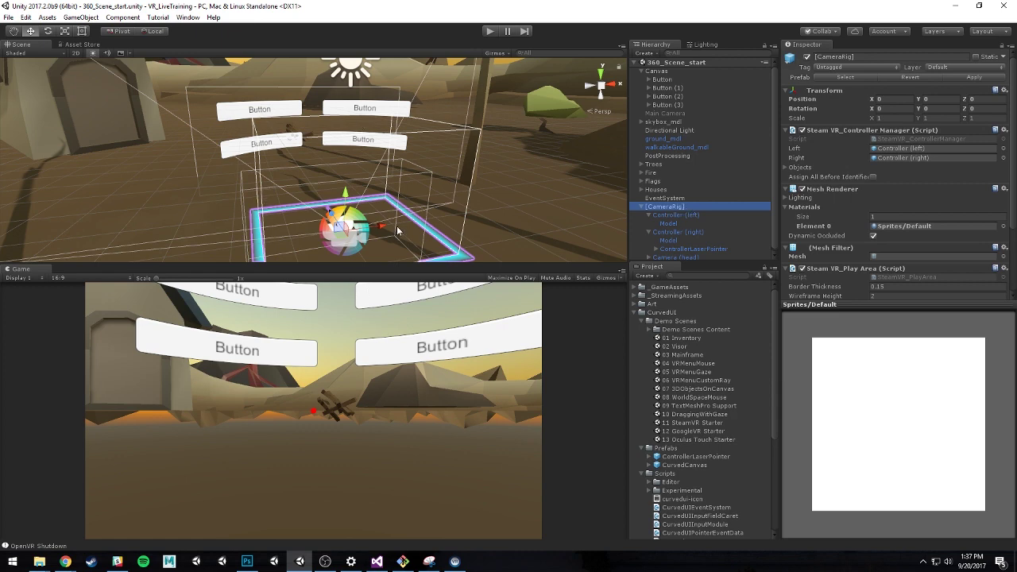
click(692, 214)
click(688, 206)
click(675, 198)
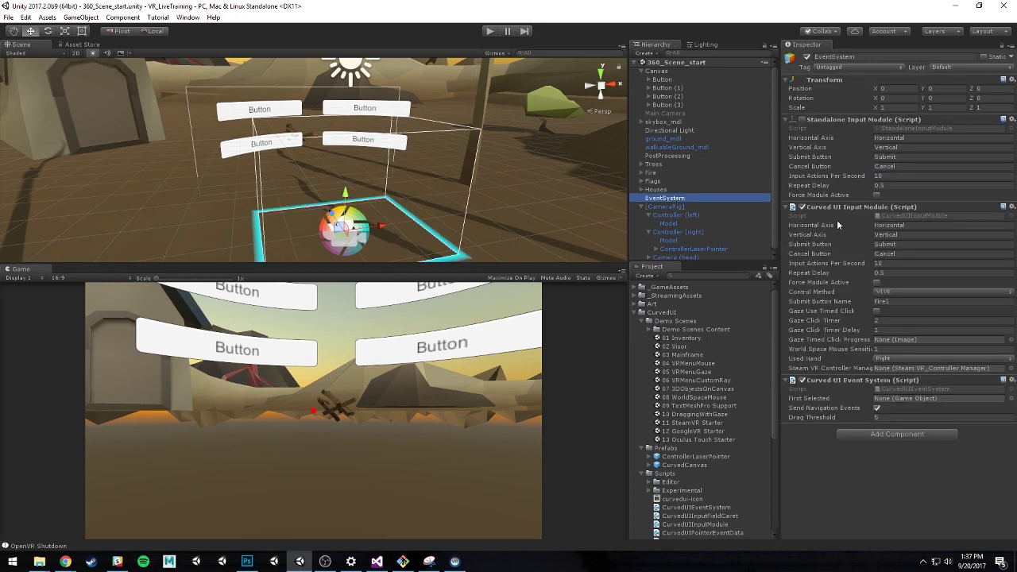